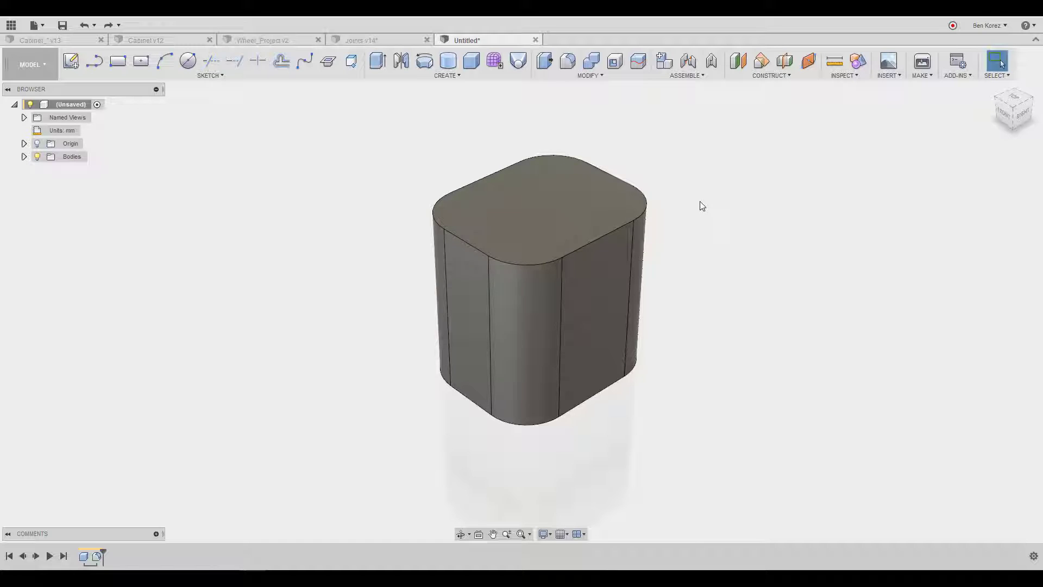
pyautogui.scroll(1, 701, 206)
pyautogui.click(516, 347)
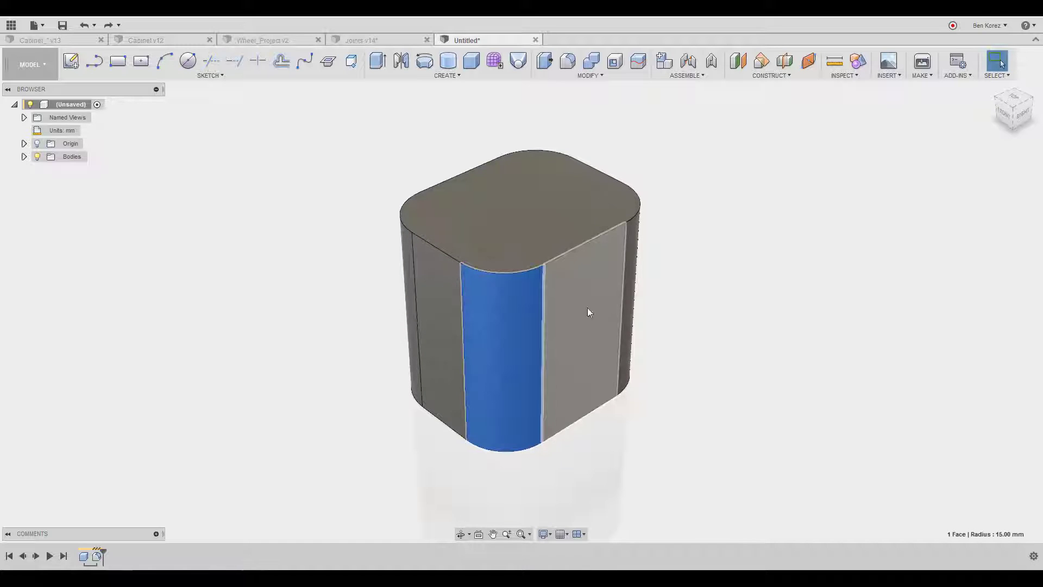
pyautogui.click(639, 263)
pyautogui.click(501, 314)
pyautogui.keyDown('shift'); pyautogui.moveTo(405, 263); pyautogui.dragTo(676, 248, button='middle'); pyautogui.keyUp('shift')
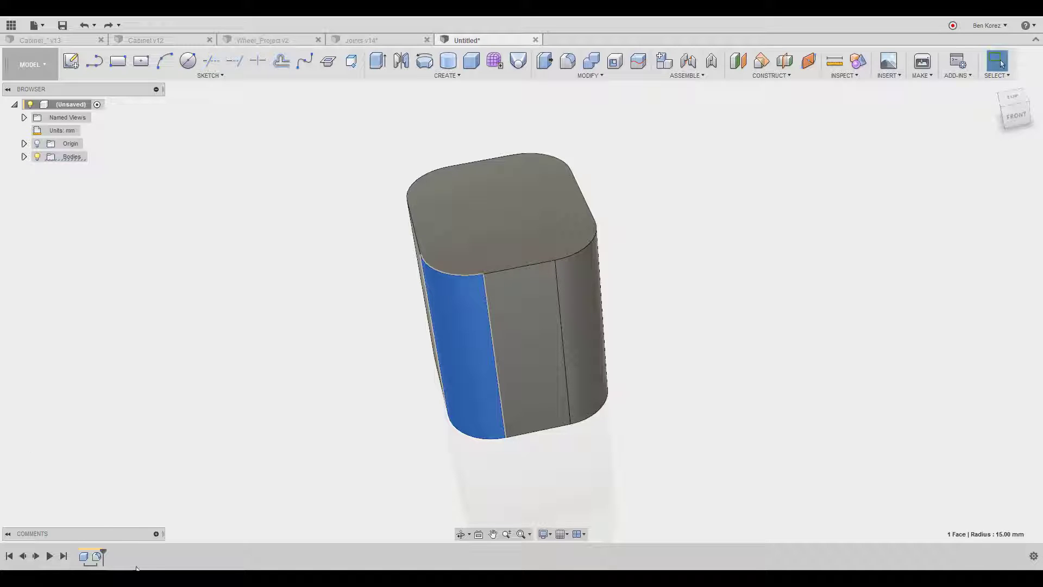
pyautogui.click(241, 322)
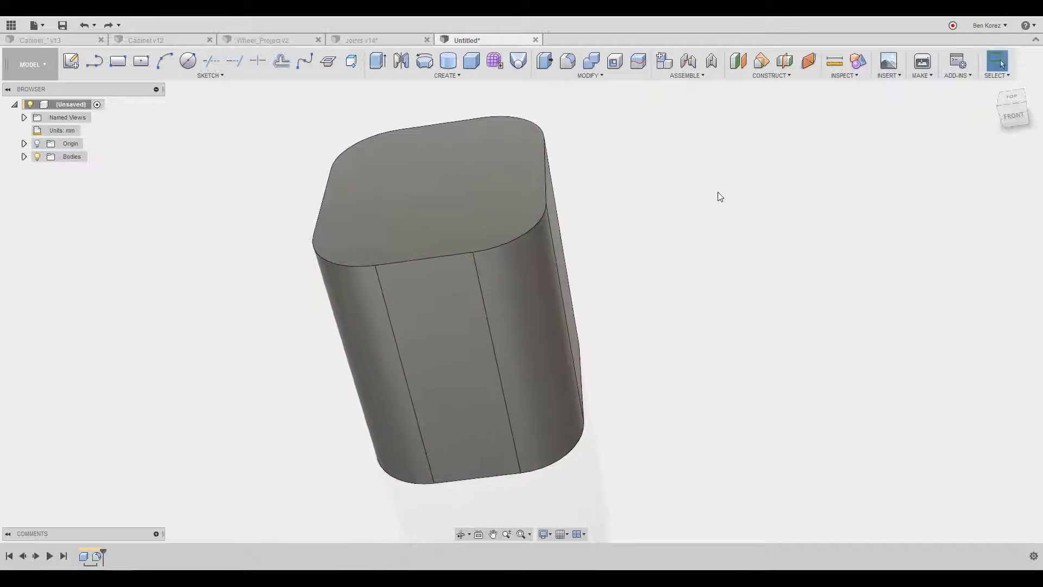
# Delete the four rounded vertical corner faces of the box to restore its sharp corners.
pyautogui.click(515, 302)
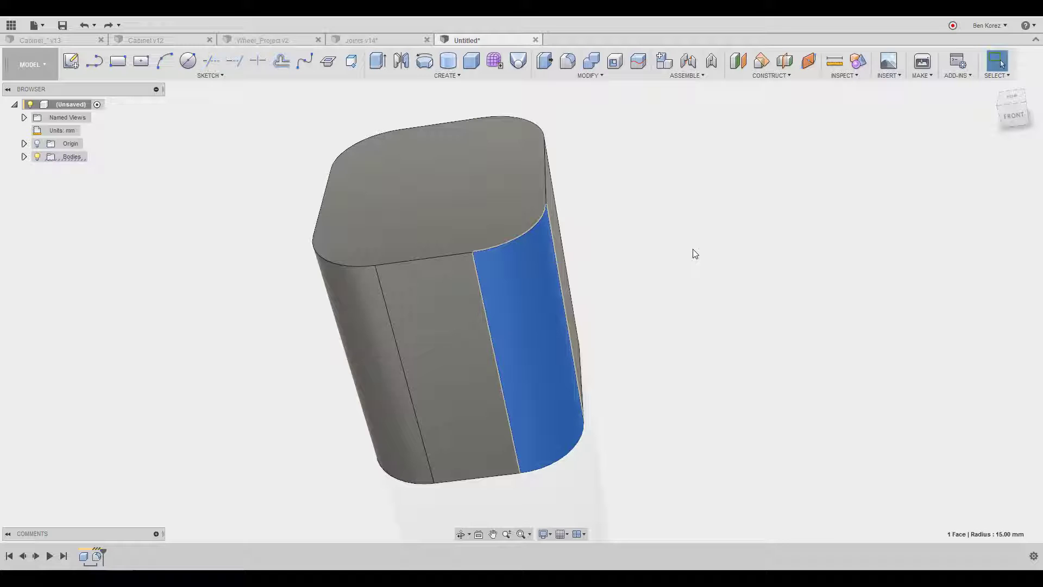
pyautogui.press('Delete')
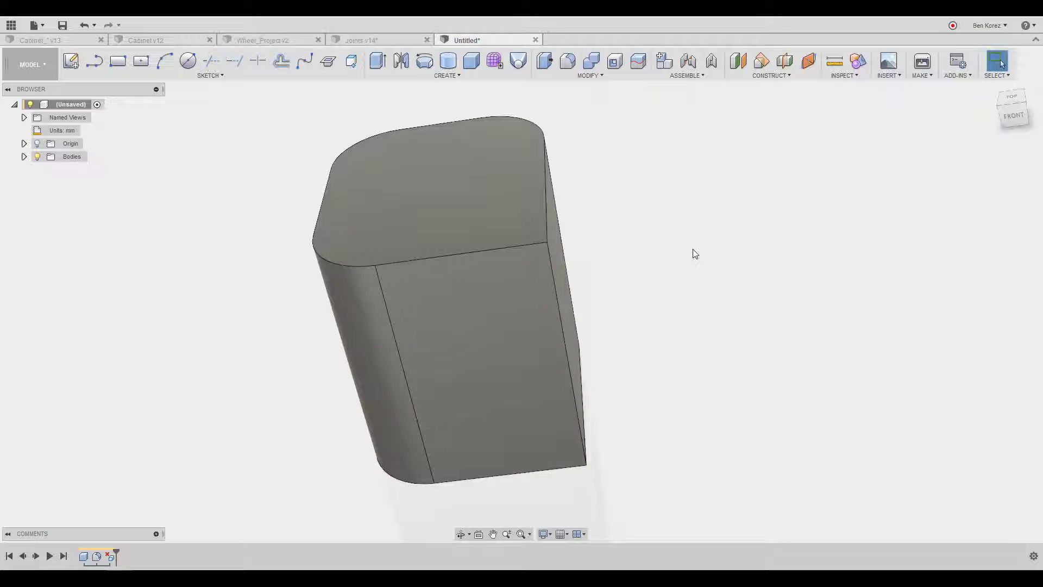
pyautogui.click(378, 312)
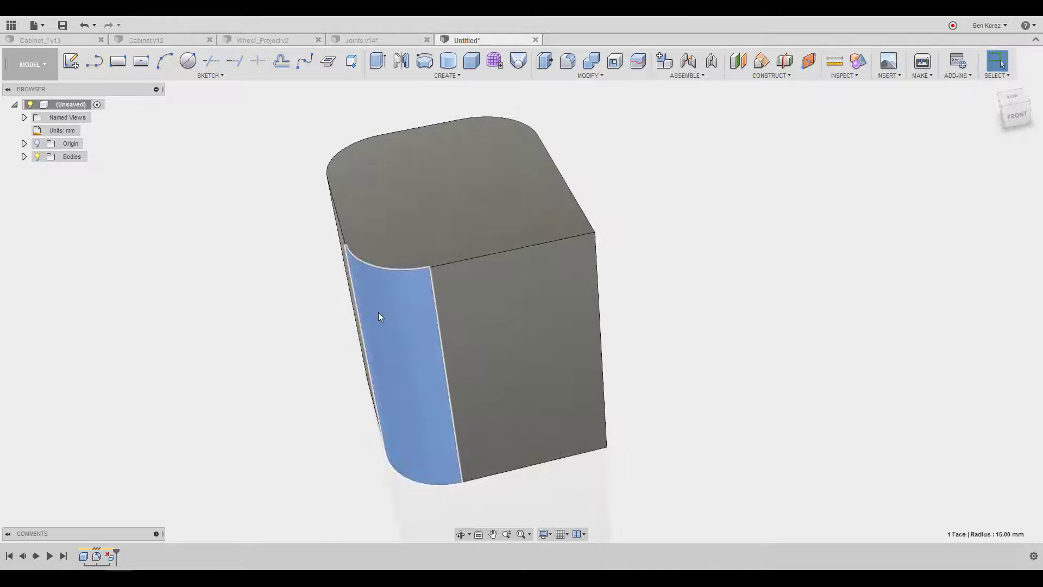
pyautogui.press('Delete')
pyautogui.keyDown('shift'); pyautogui.moveTo(378, 313); pyautogui.dragTo(549, 262, button='middle'); pyautogui.keyUp('shift')
pyautogui.click(555, 253)
pyautogui.press('Delete')
pyautogui.click(549, 263)
pyautogui.press('Delete')
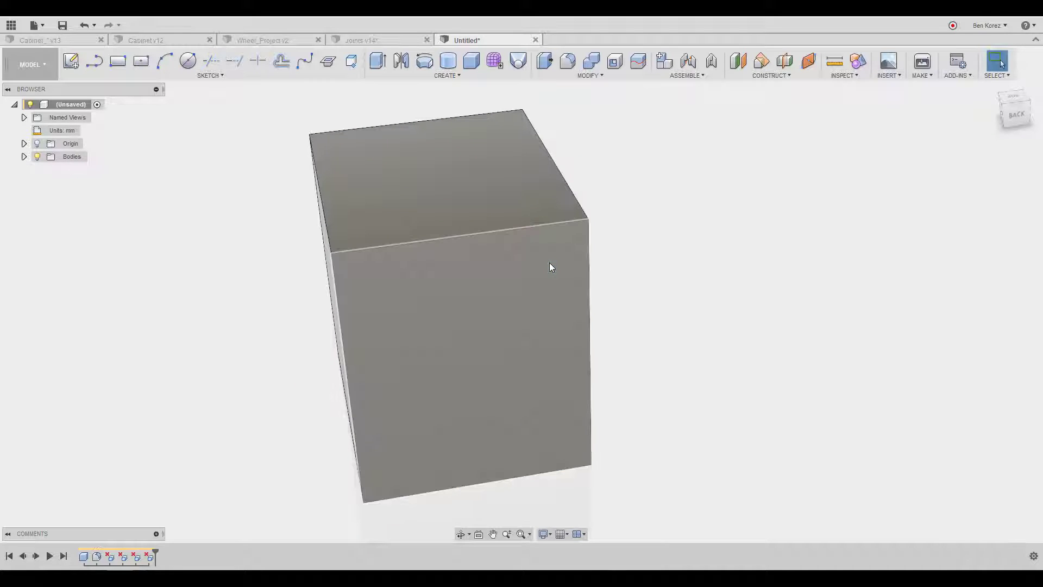
pyautogui.keyDown('shift'); pyautogui.moveTo(672, 212); pyautogui.dragTo(672, 212, button='middle'); pyautogui.keyUp('shift')
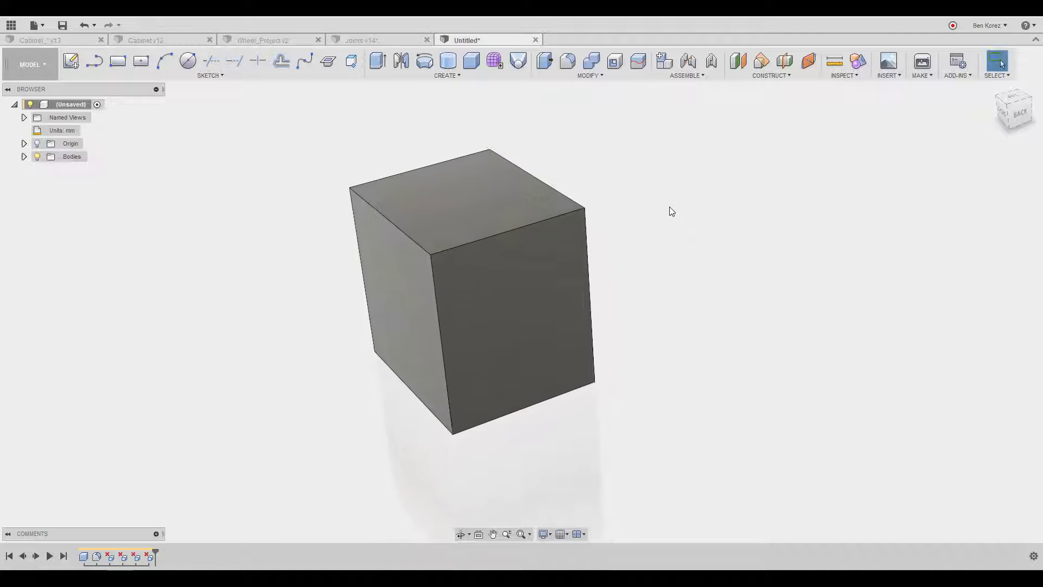
# Create a separate 85 mm diameter sphere beside the box as a new body.
pyautogui.click(24, 156)
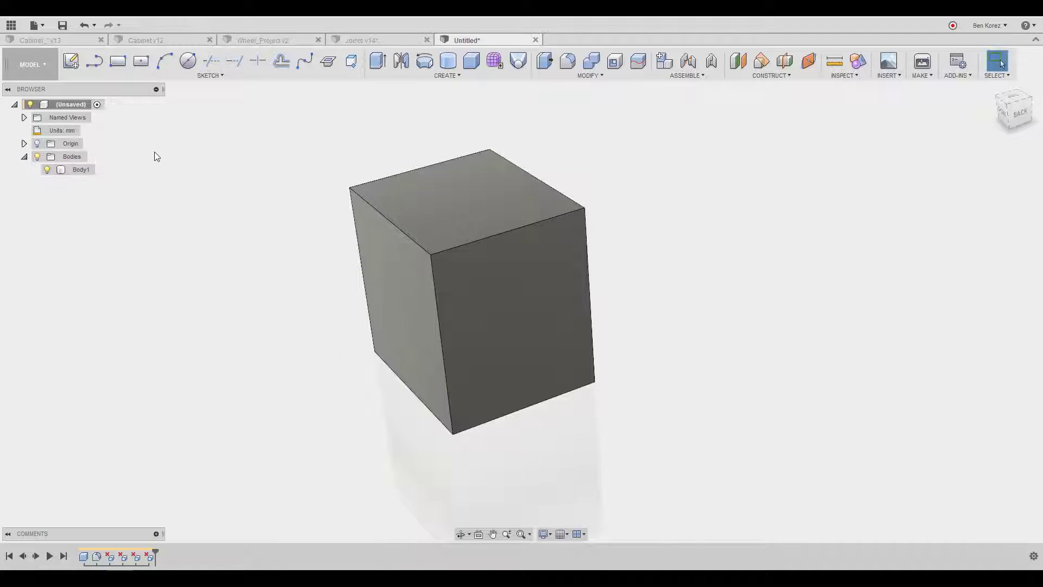
pyautogui.click(454, 76)
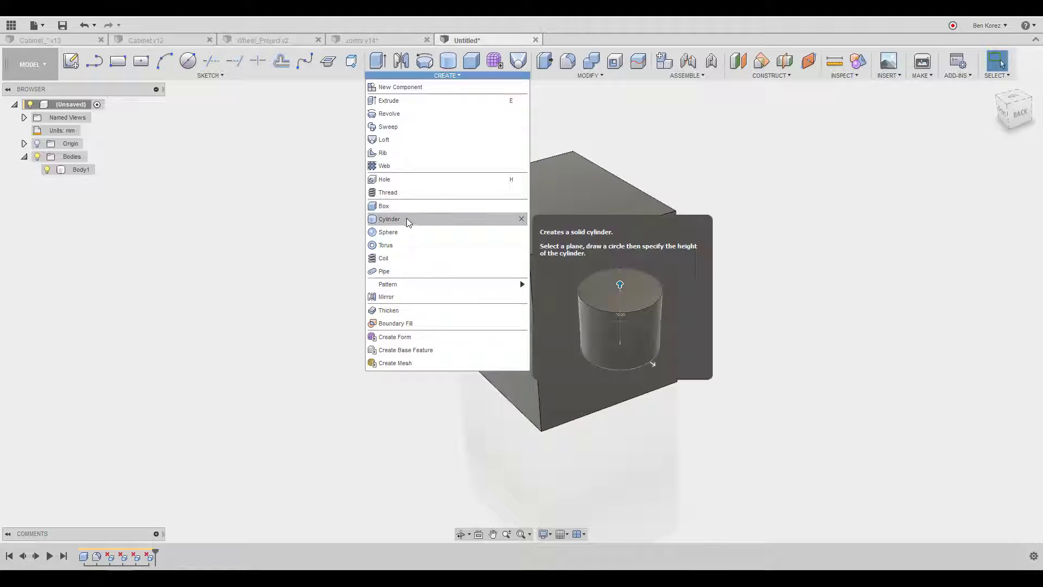
pyautogui.click(405, 232)
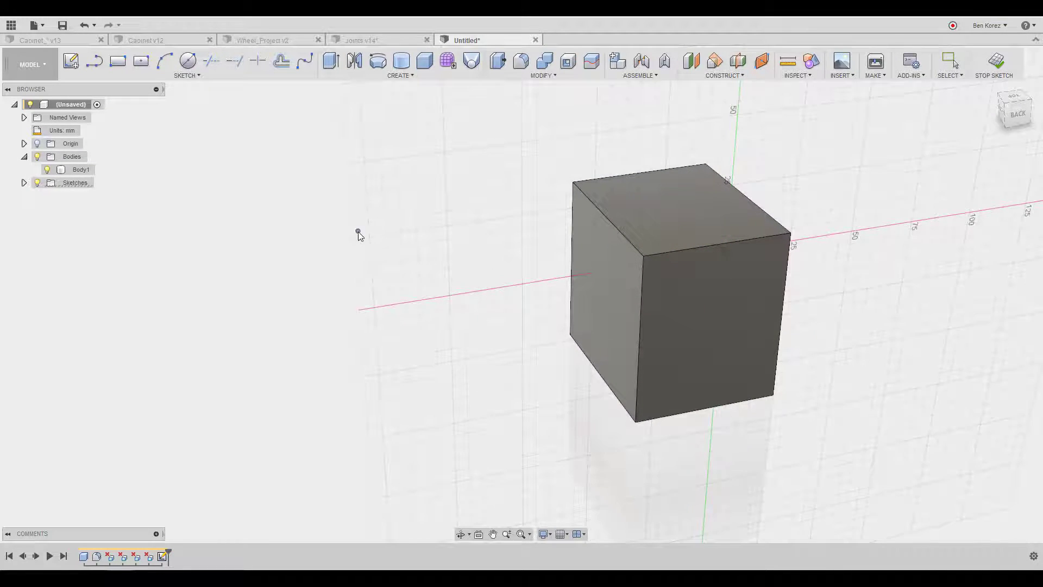
pyautogui.click(358, 231)
pyautogui.moveTo(349, 214); pyautogui.dragTo(328, 175)
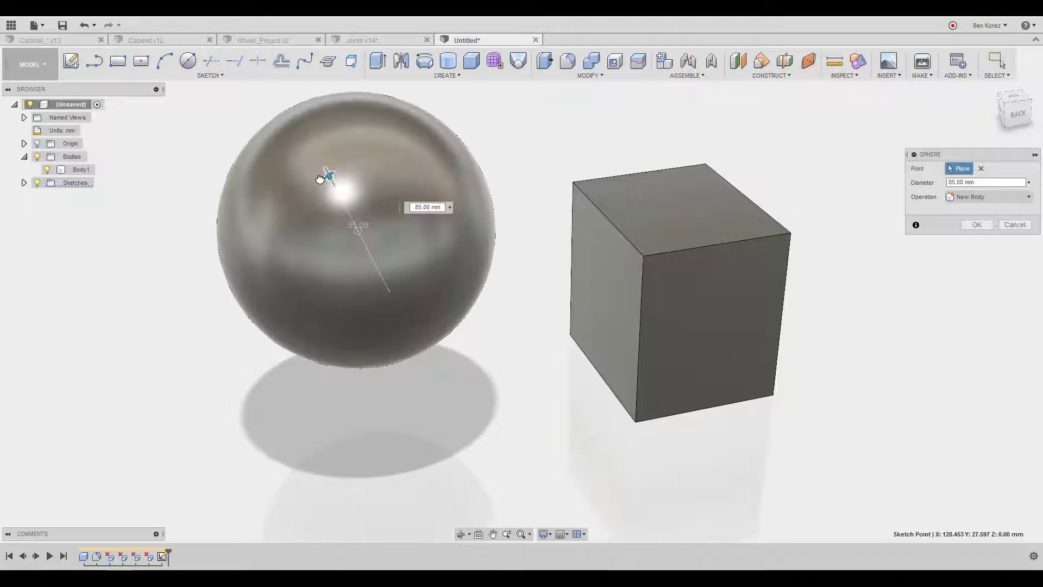
pyautogui.click(977, 224)
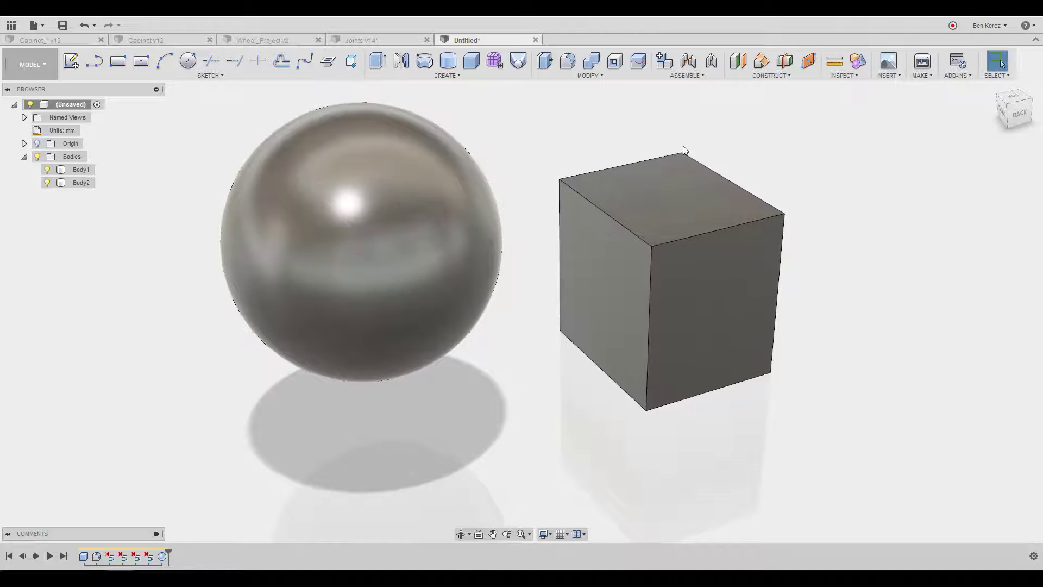
# Create a construction plane offset -25 mm from the origin's XY plane so that it cuts through the box.
pyautogui.click(739, 61)
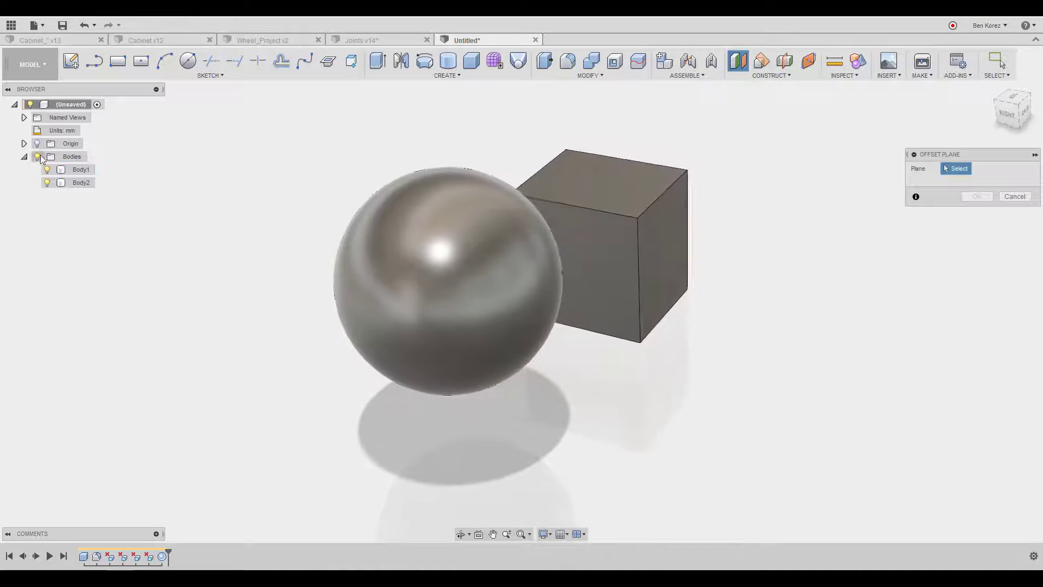
pyautogui.click(618, 181)
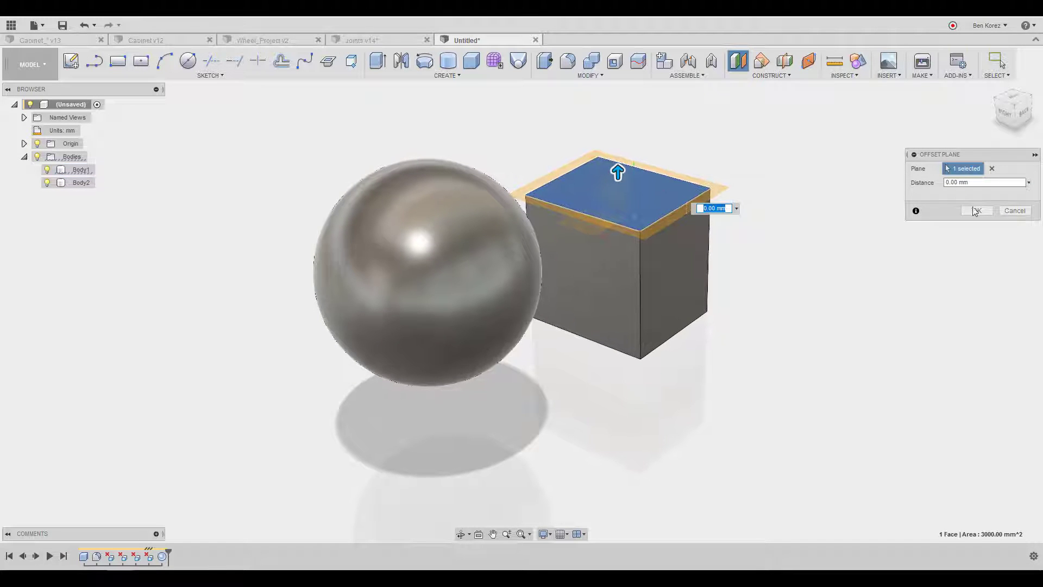
pyautogui.click(992, 168)
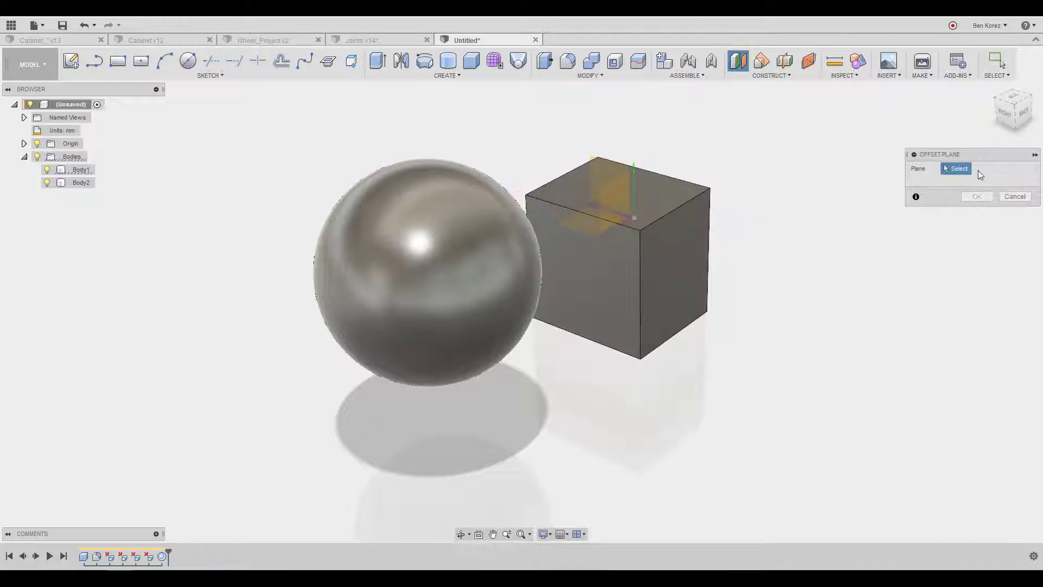
pyautogui.click(614, 205)
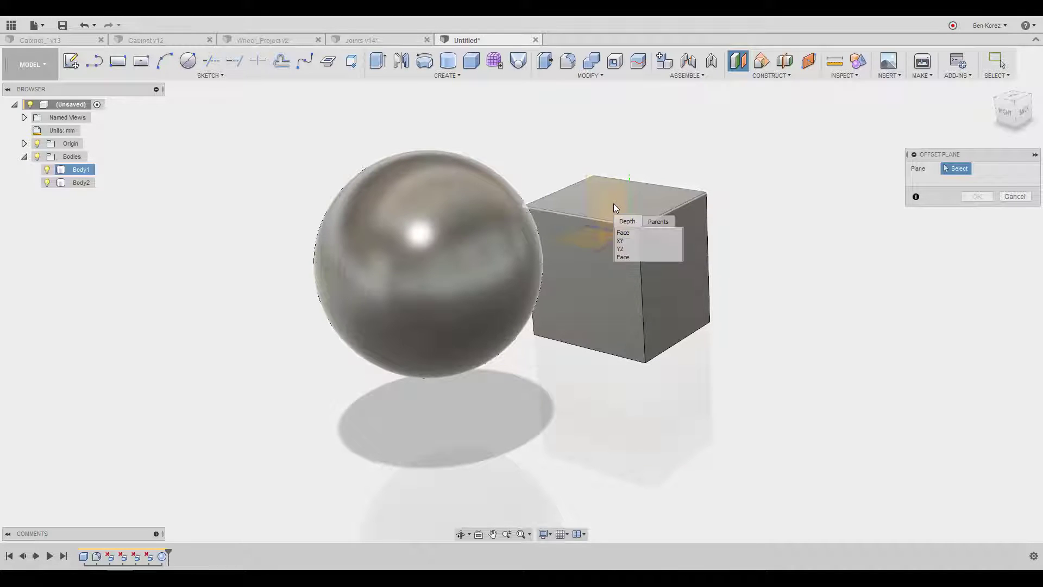
pyautogui.click(627, 241)
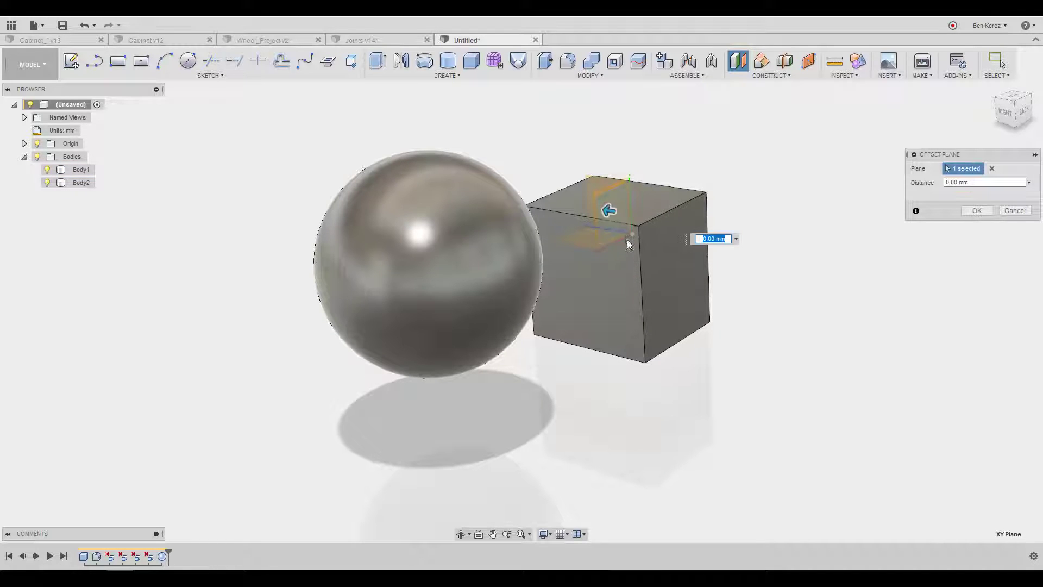
pyautogui.moveTo(608, 210); pyautogui.dragTo(570, 205)
pyautogui.keyDown('shift'); pyautogui.moveTo(570, 205); pyautogui.dragTo(481, 145, button='middle'); pyautogui.keyUp('shift')
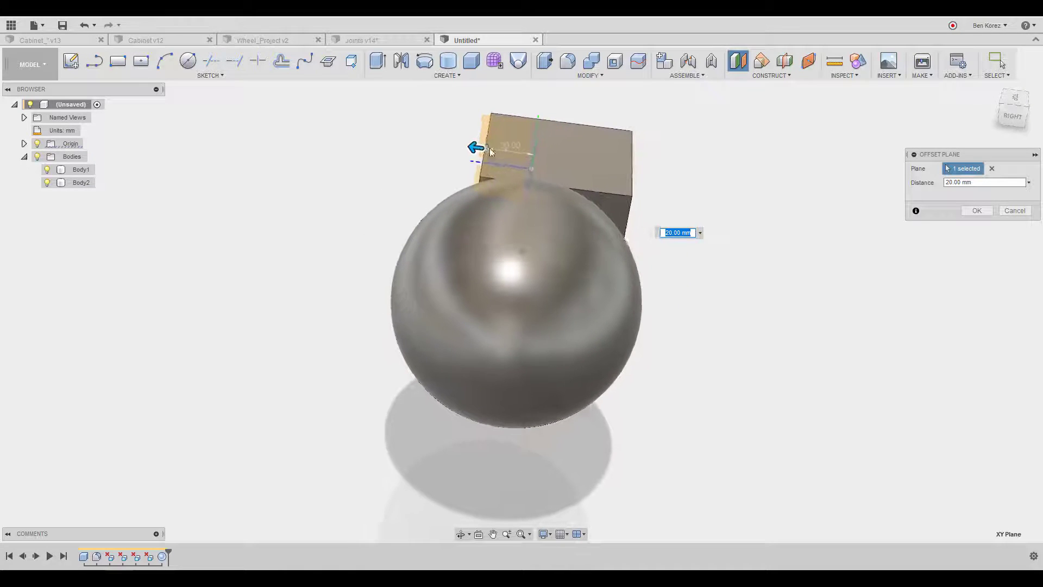
pyautogui.moveTo(481, 146); pyautogui.dragTo(586, 165)
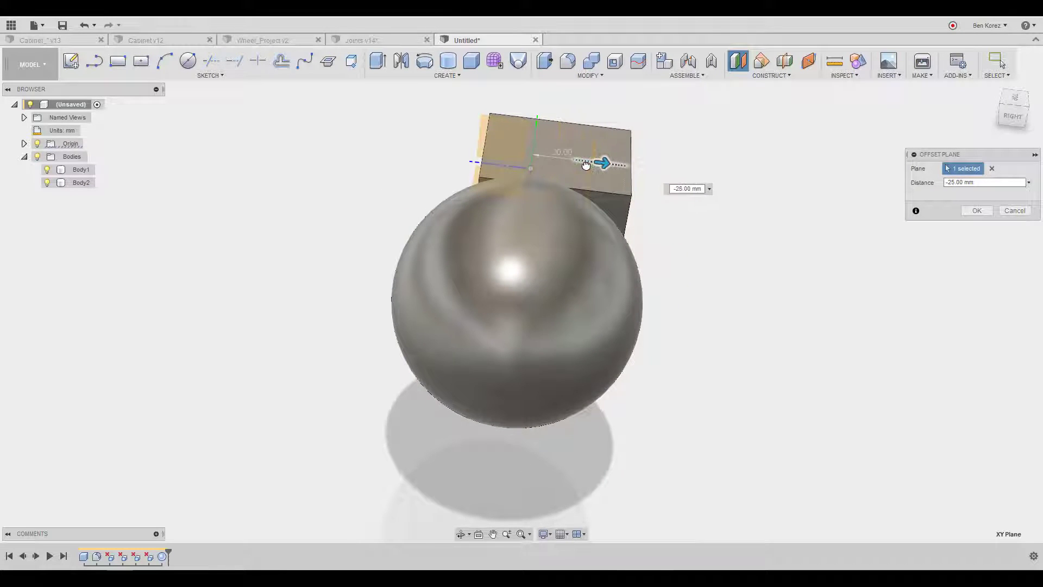
pyautogui.keyDown('shift'); pyautogui.moveTo(586, 165); pyautogui.dragTo(613, 173, button='middle'); pyautogui.keyUp('shift')
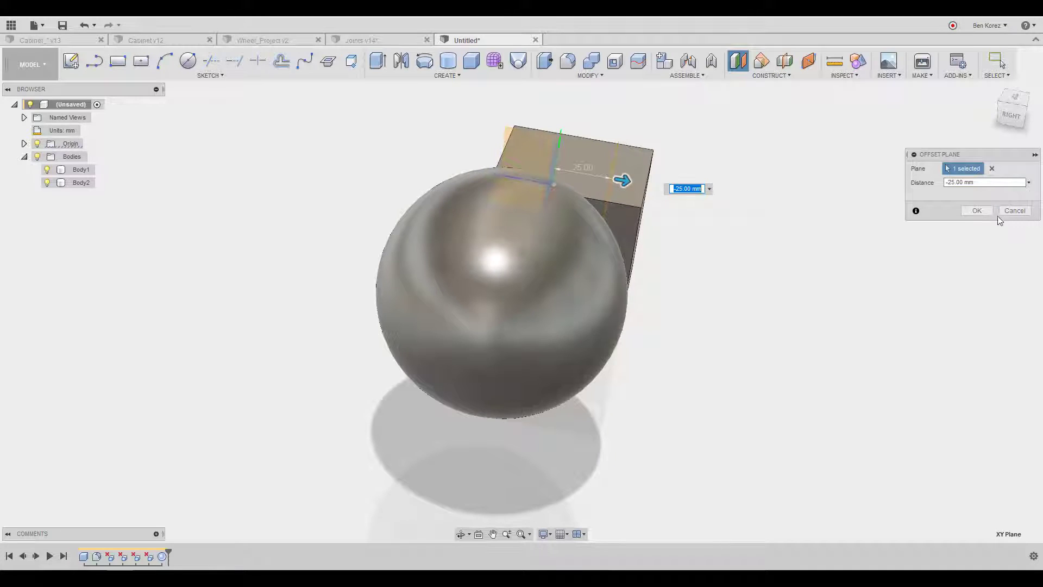
pyautogui.click(977, 211)
# Start a sketch on the offset plane and turn on the Slice option.
pyautogui.keyDown('shift'); pyautogui.moveTo(980, 216); pyautogui.dragTo(815, 163, button='middle'); pyautogui.keyUp('shift')
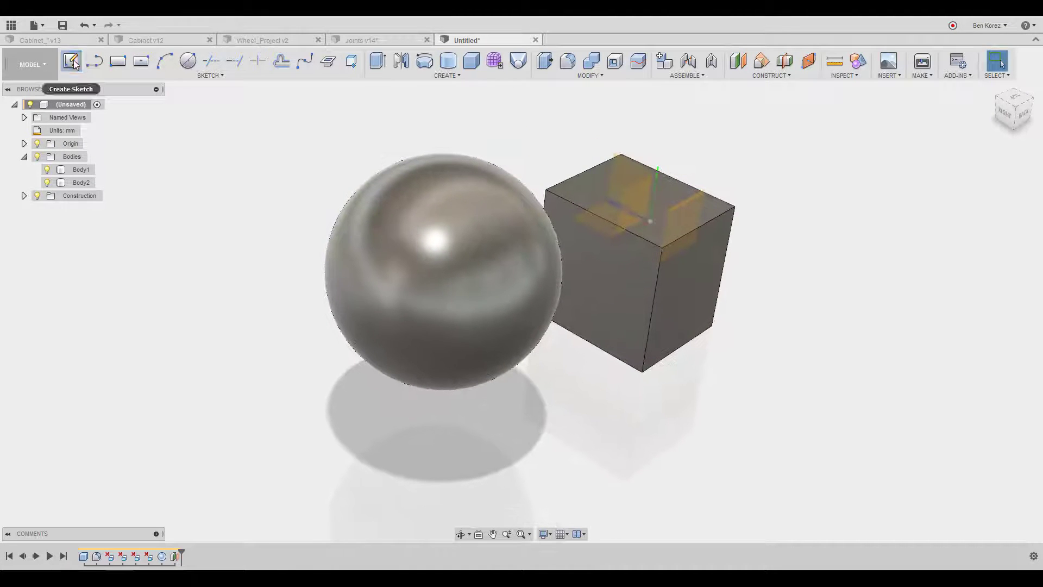
pyautogui.click(688, 202)
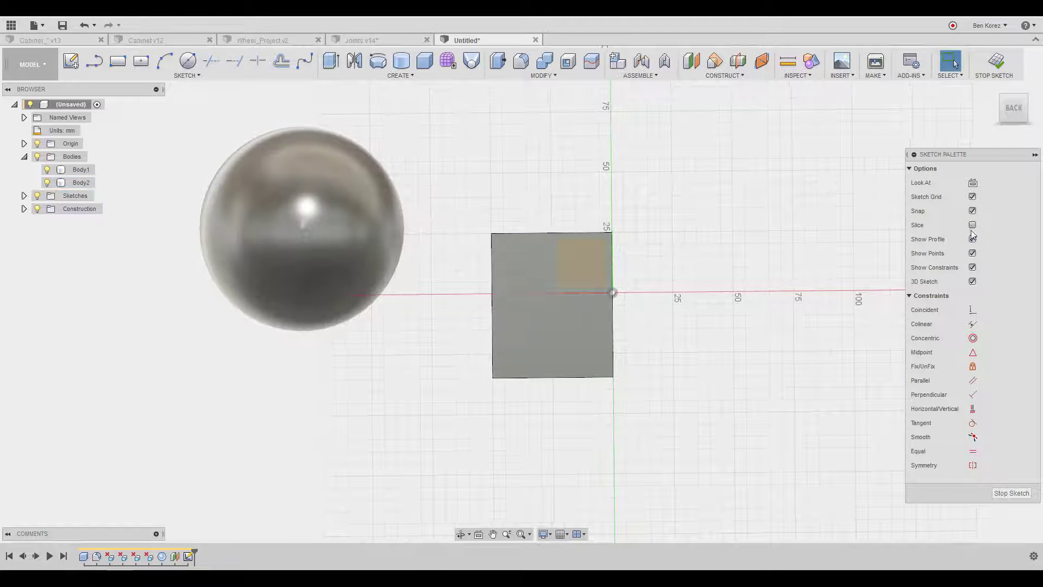
pyautogui.click(972, 225)
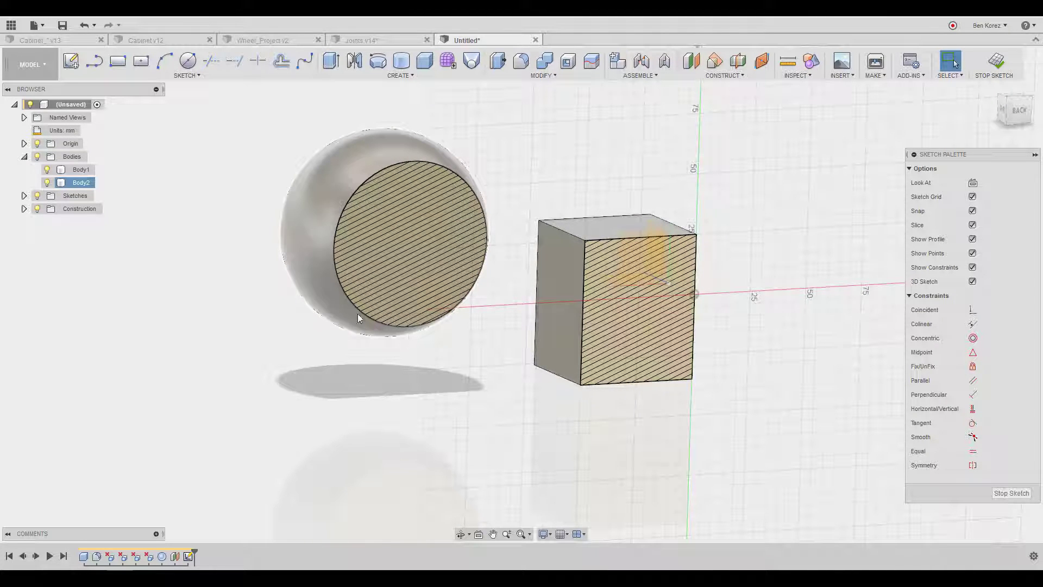
# Use Intersect to add the sphere's cross-section outline at the sketch plane to the sketch.
pyautogui.click(198, 76)
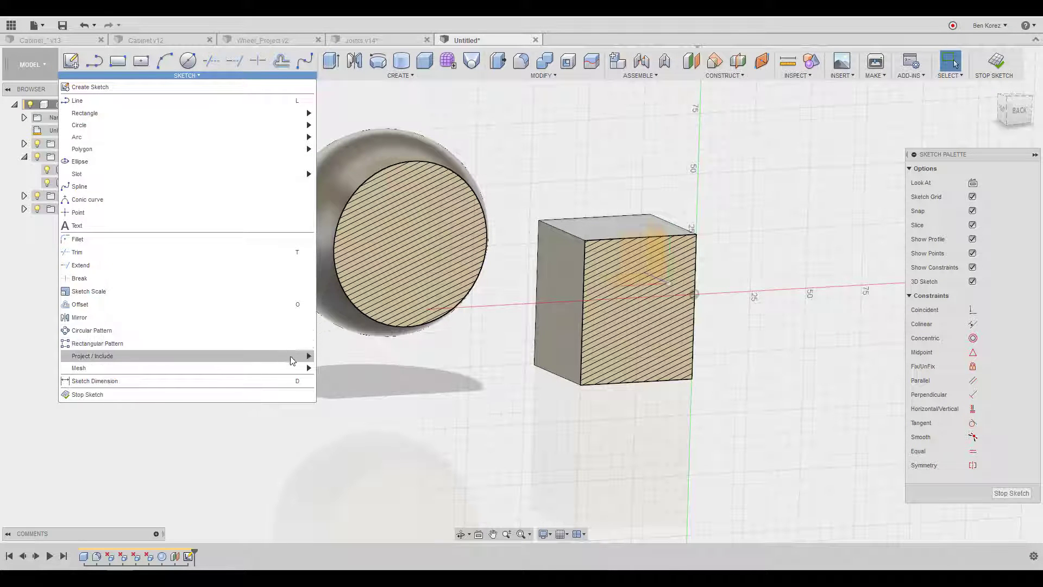
pyautogui.moveTo(297, 359)
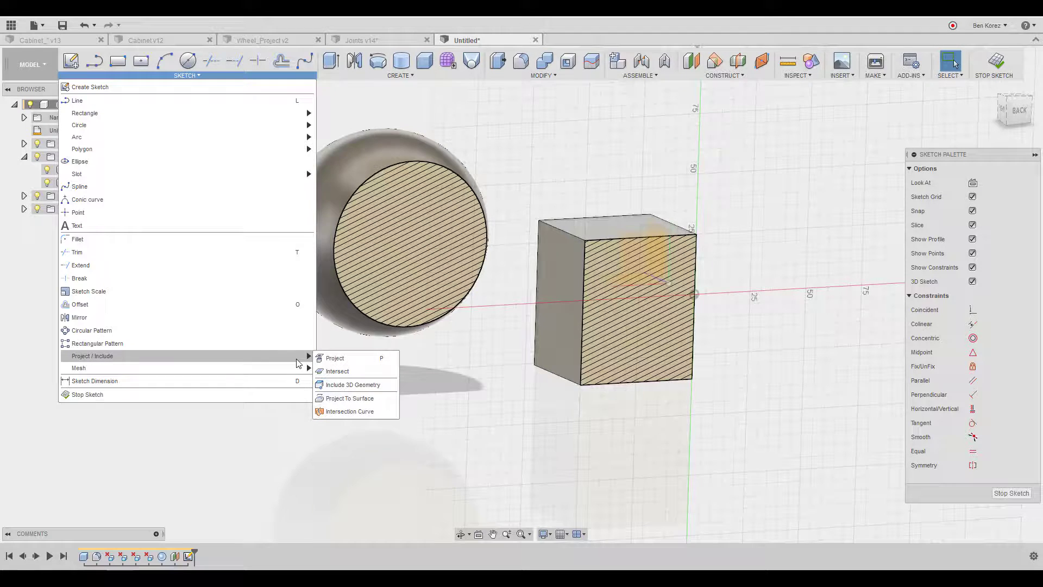
pyautogui.click(347, 371)
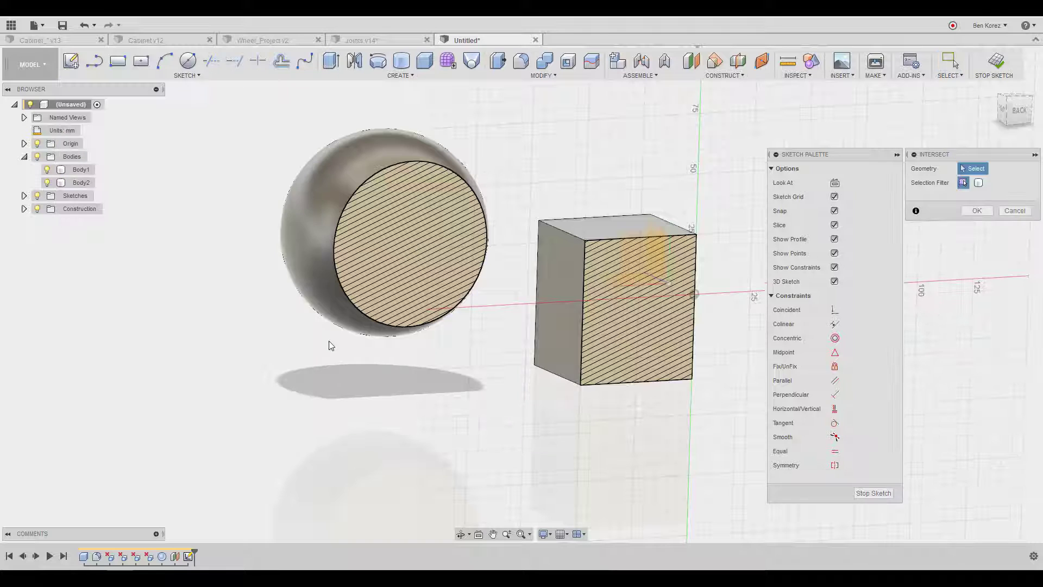
pyautogui.click(366, 185)
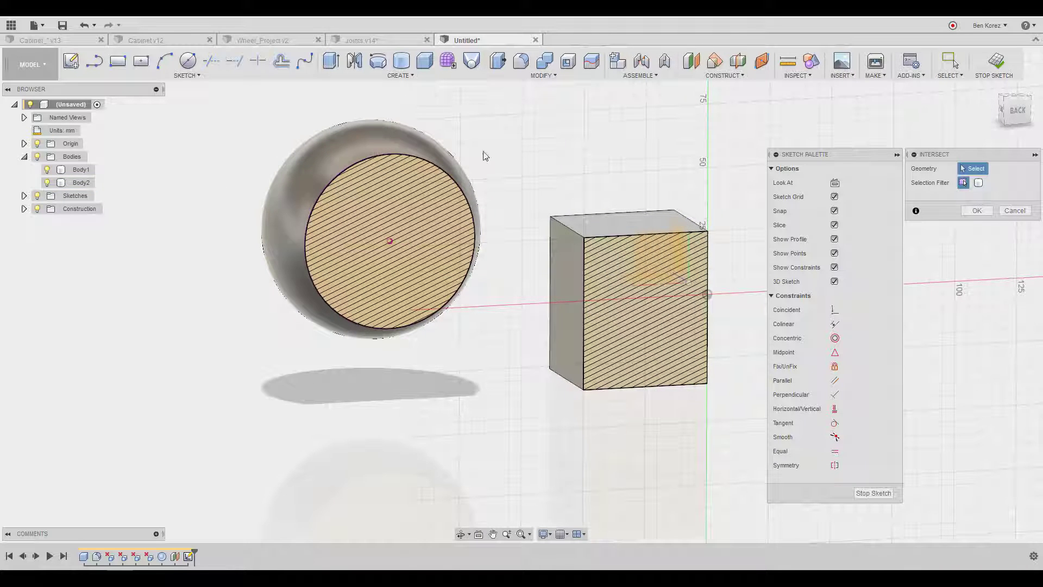
pyautogui.keyDown('shift'); pyautogui.moveTo(367, 134); pyautogui.dragTo(403, 186, button='middle'); pyautogui.keyUp('shift')
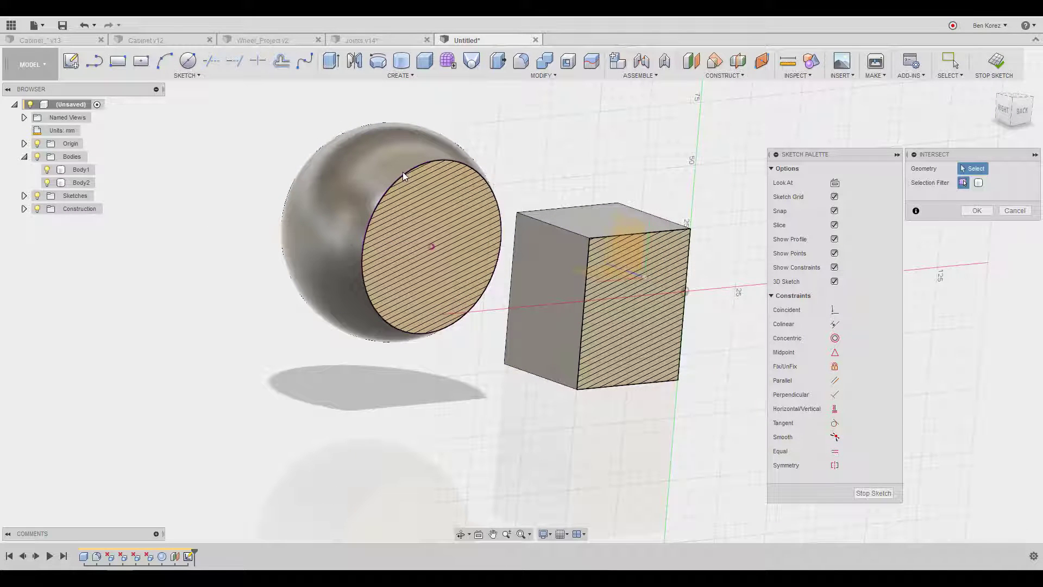
pyautogui.keyDown('shift'); pyautogui.moveTo(403, 172); pyautogui.dragTo(387, 174, button='middle'); pyautogui.keyUp('shift')
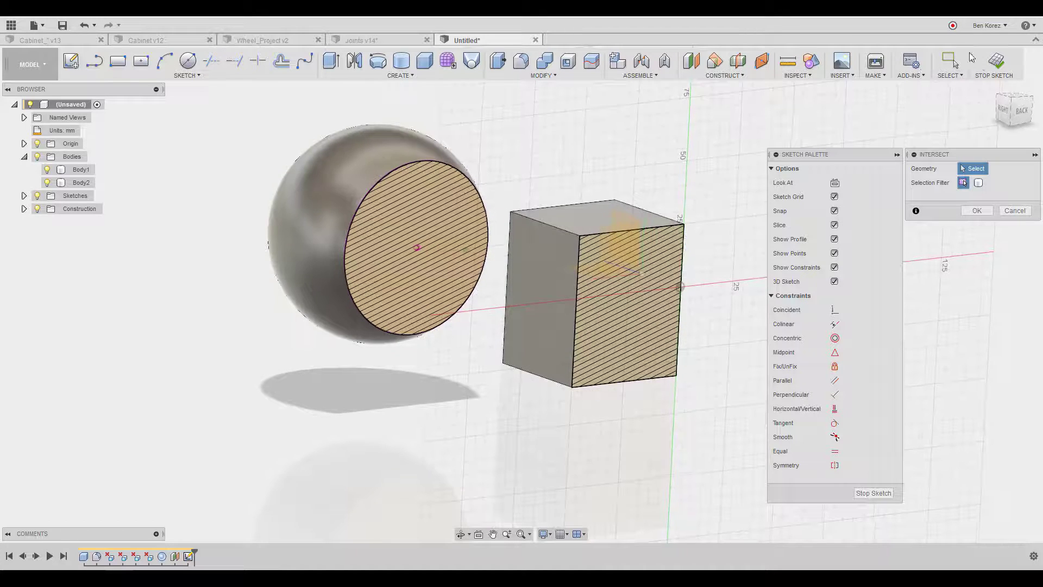
pyautogui.click(191, 76)
pyautogui.moveTo(264, 356)
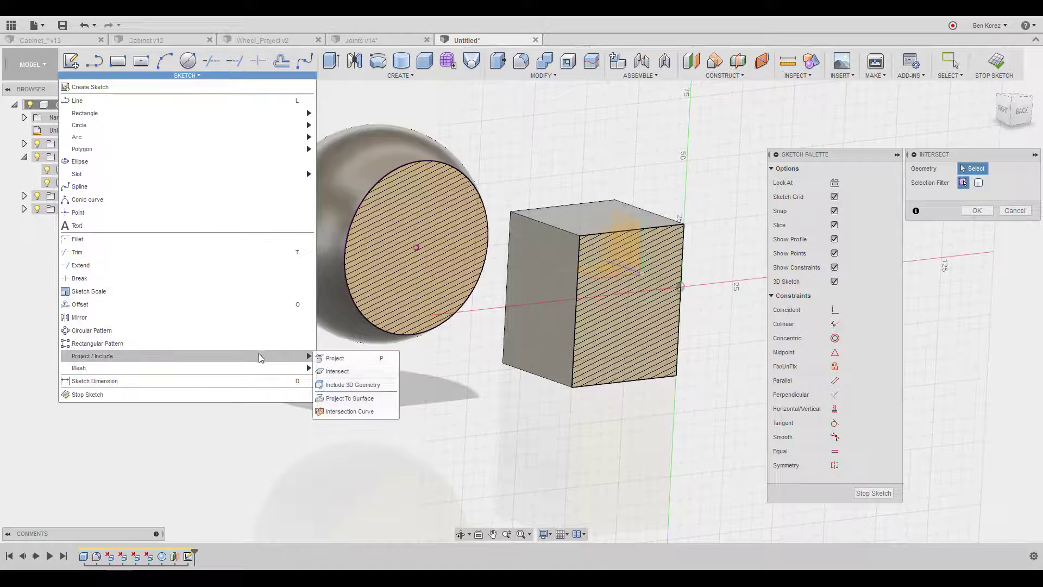
pyautogui.click(329, 372)
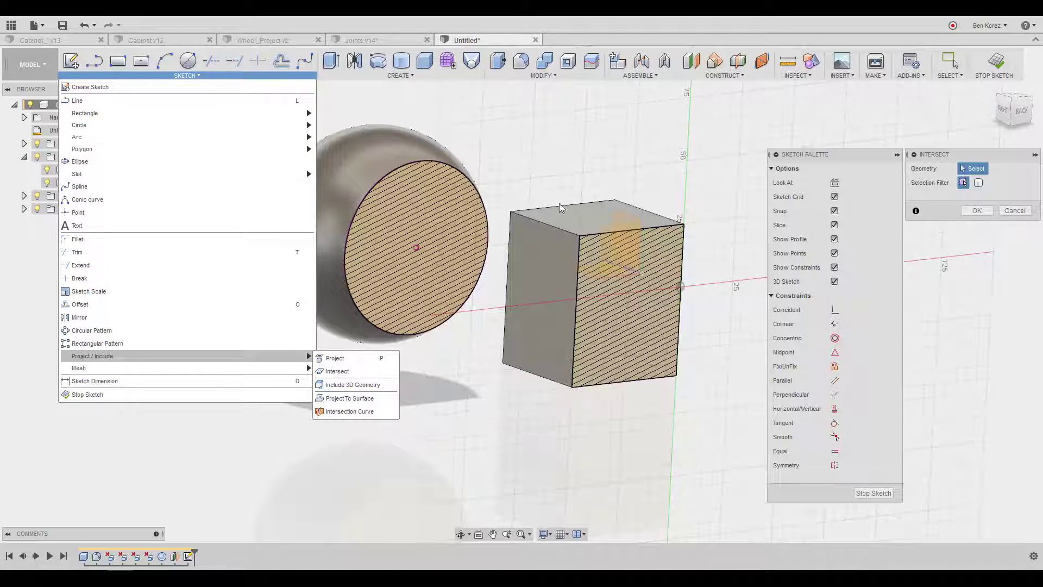
# Finish the sketch containing the sphere's intersection circle.
pyautogui.click(1005, 69)
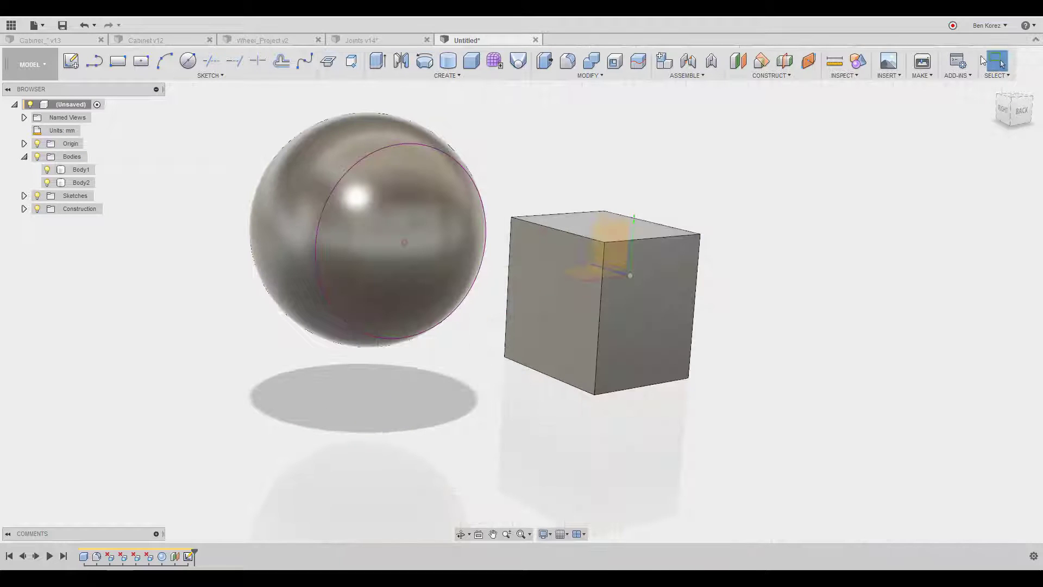
pyautogui.moveTo(235, 157)
pyautogui.keyDown('shift'); pyautogui.mouseDown(button='middle')
pyautogui.moveTo(401, 200)
pyautogui.moveTo(471, 164)
pyautogui.moveTo(503, 175)
pyautogui.moveTo(649, 168)
pyautogui.mouseUp(button='middle'); pyautogui.keyUp('shift')
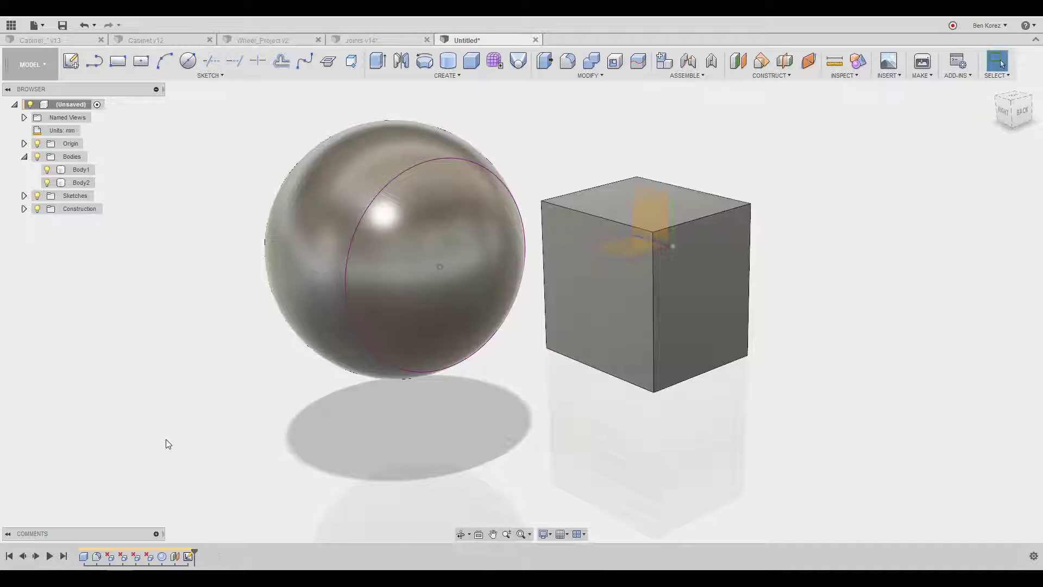
# Locate the option to stop capturing design history for the unsaved design's root component.
pyautogui.rightClick(76, 108)
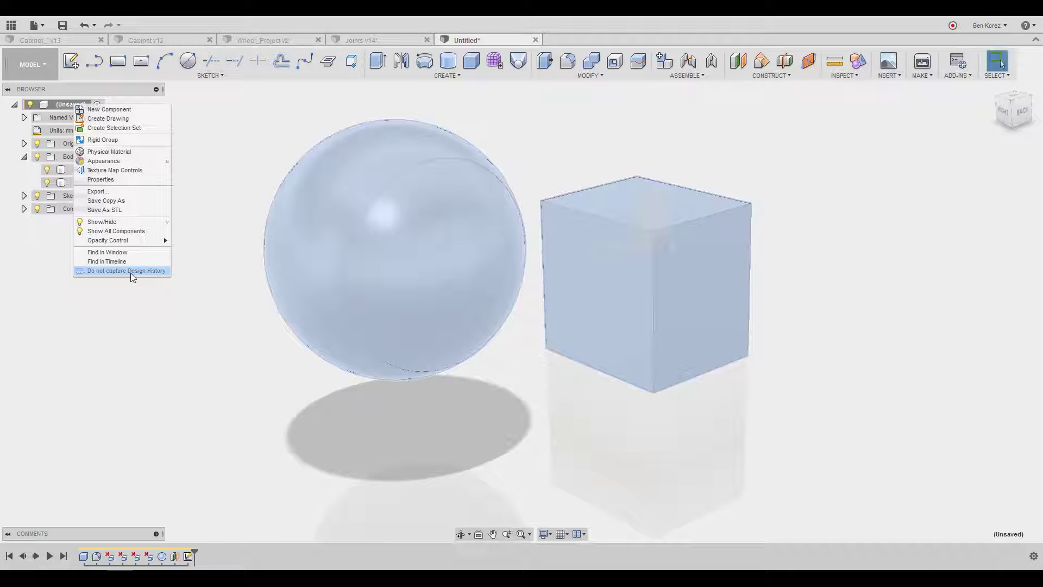
pyautogui.click(131, 270)
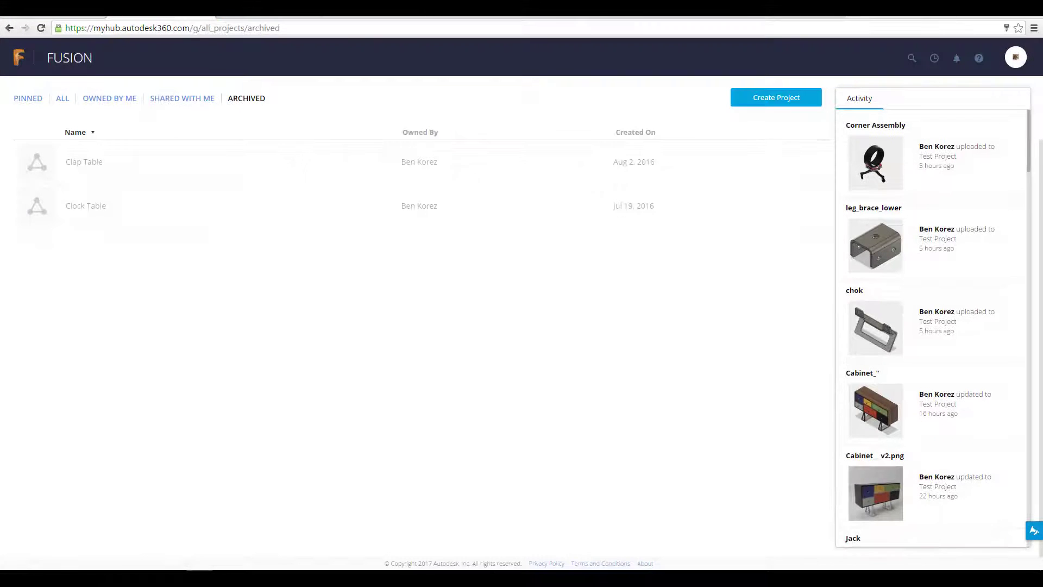
# Switch to the browser and view the forum post "Fusion 360 R.U.L.E #1 and #2", highlighting its title briefly.
pyautogui.click(280, 16)
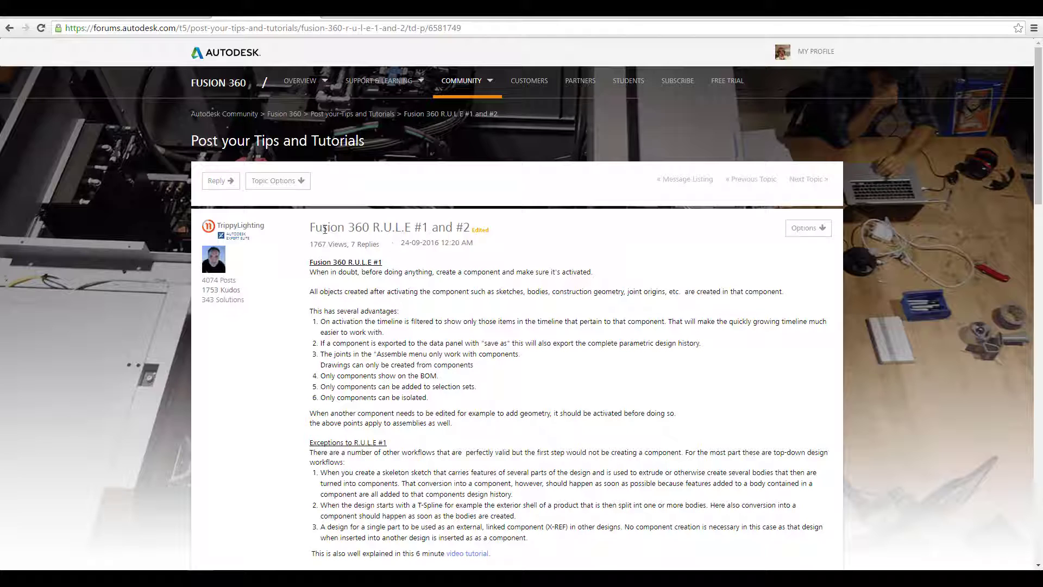
pyautogui.moveTo(311, 227); pyautogui.dragTo(471, 227)
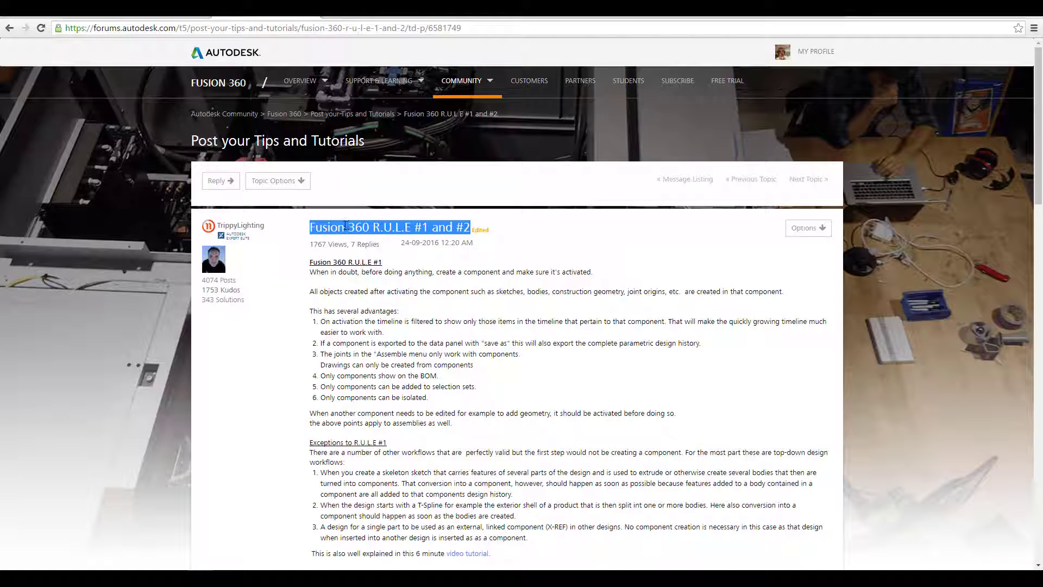
pyautogui.click(345, 226)
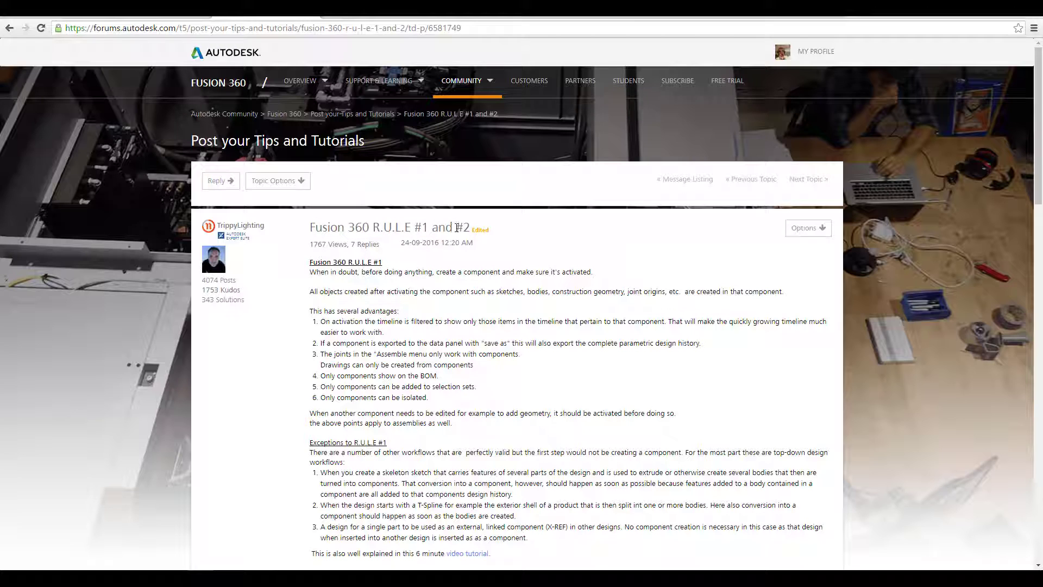
# View the About Fusion 360 help page and look through its list of Learning topics.
pyautogui.click(378, 15)
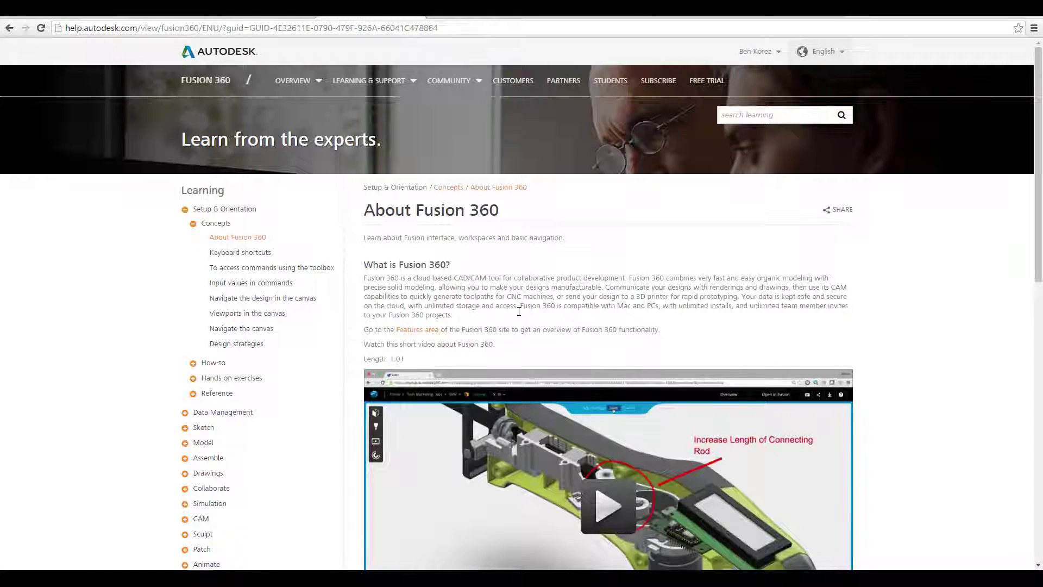
pyautogui.scroll(-5, 522, 318)
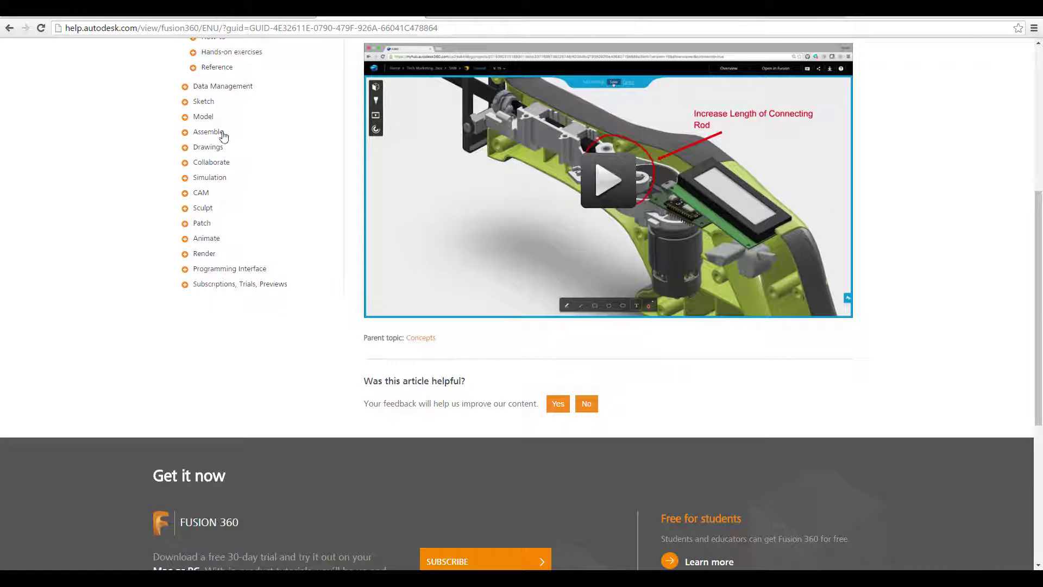
pyautogui.scroll(2, 361, 262)
pyautogui.scroll(4, 361, 262)
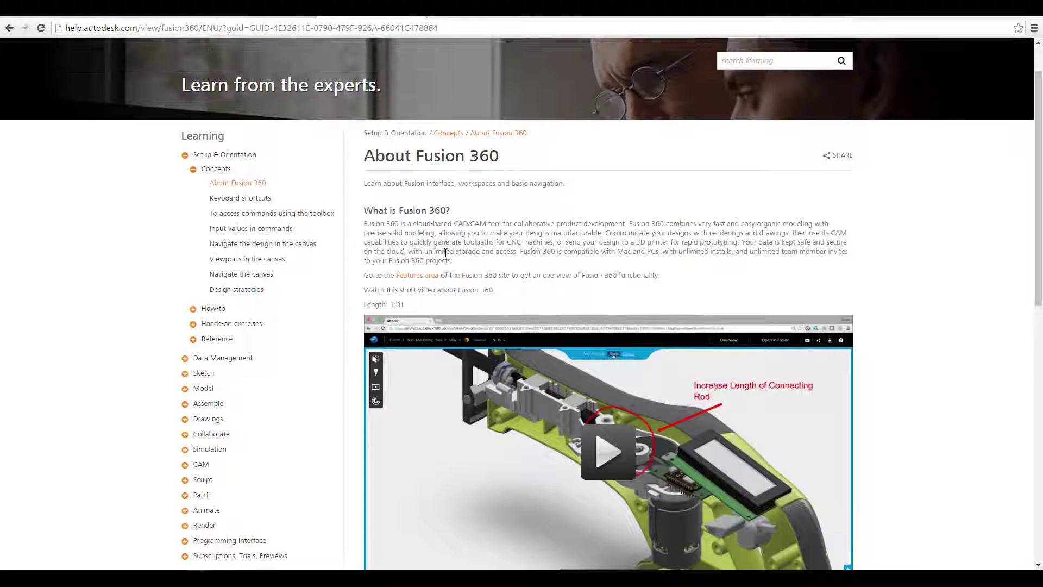
# View the forum tutorial "How to create a Screencast", highlighting its title briefly.
pyautogui.click(474, 16)
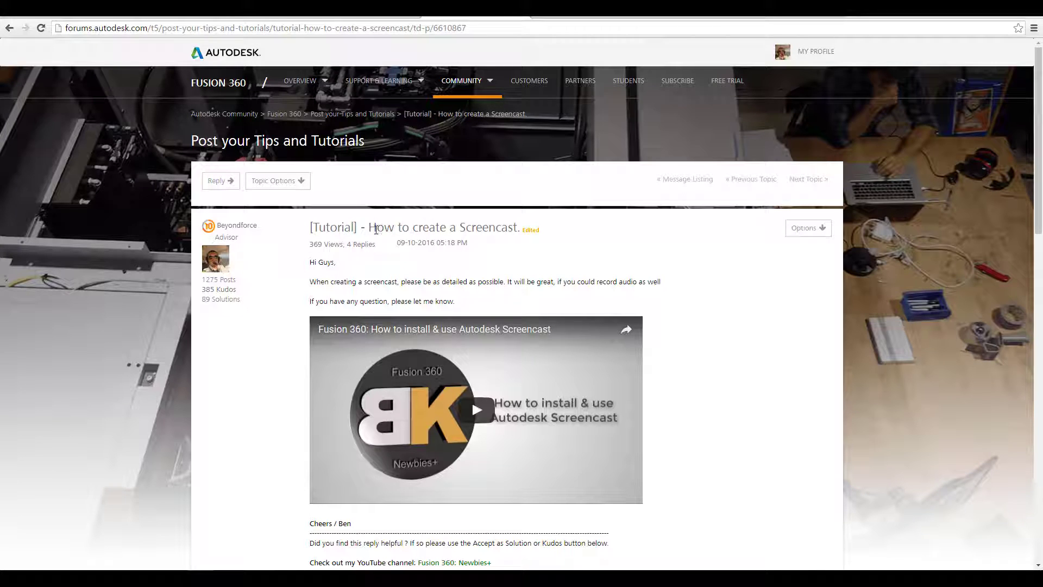
pyautogui.moveTo(368, 228); pyautogui.dragTo(518, 228)
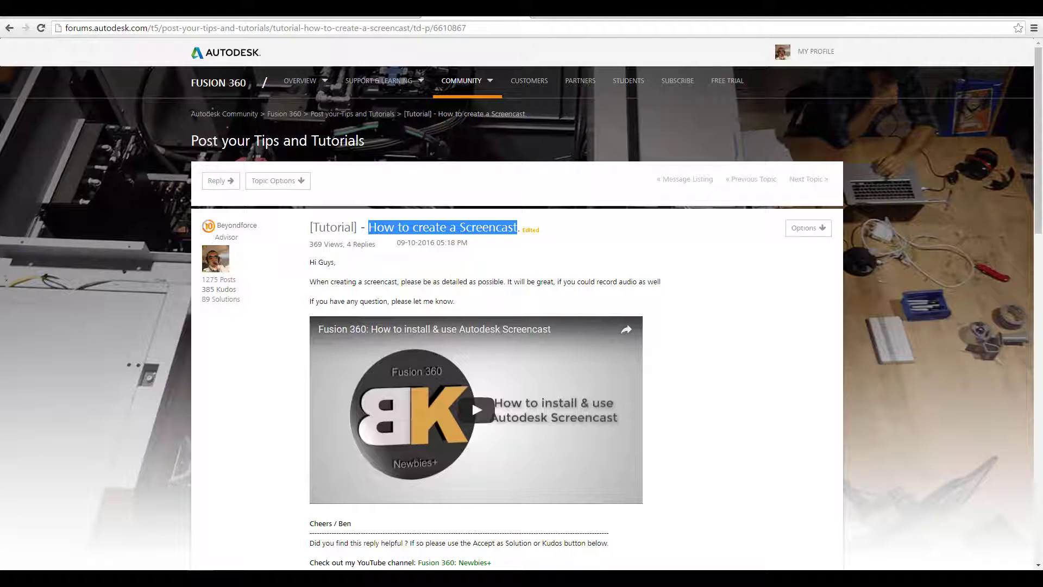
pyautogui.click(448, 278)
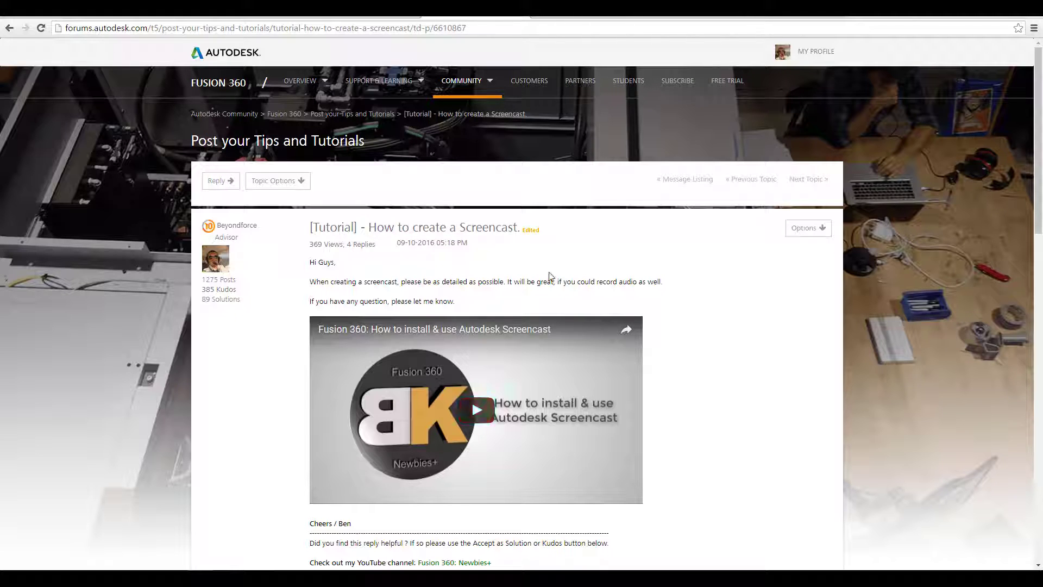
# Browse the Autodesk Design Academy curriculum page for projects and courses, including the Fusion 360 ones.
pyautogui.click(571, 17)
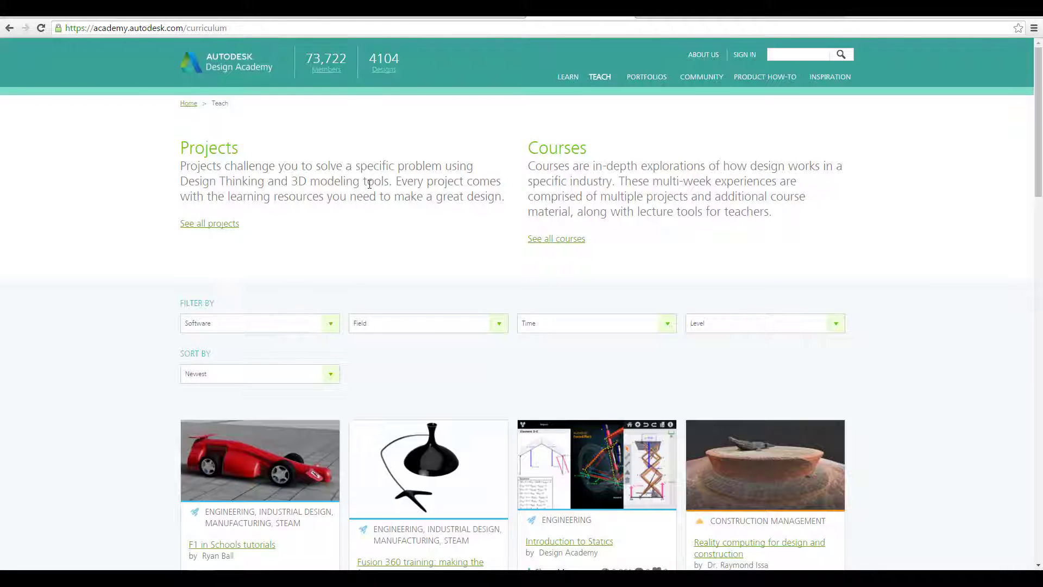
pyautogui.scroll(-5, 356, 172)
pyautogui.scroll(-4, 369, 184)
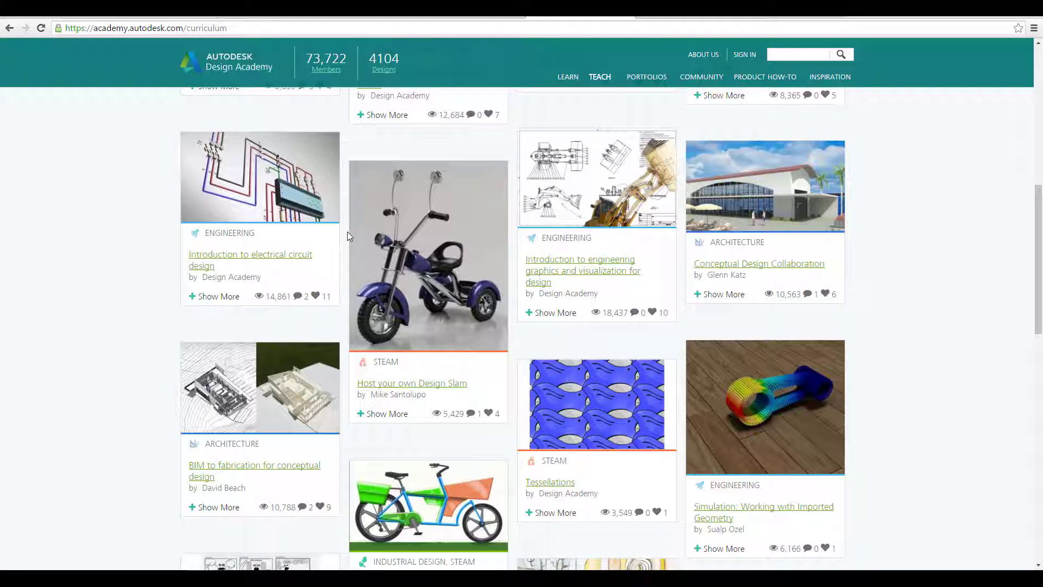
pyautogui.scroll(-9, 390, 221)
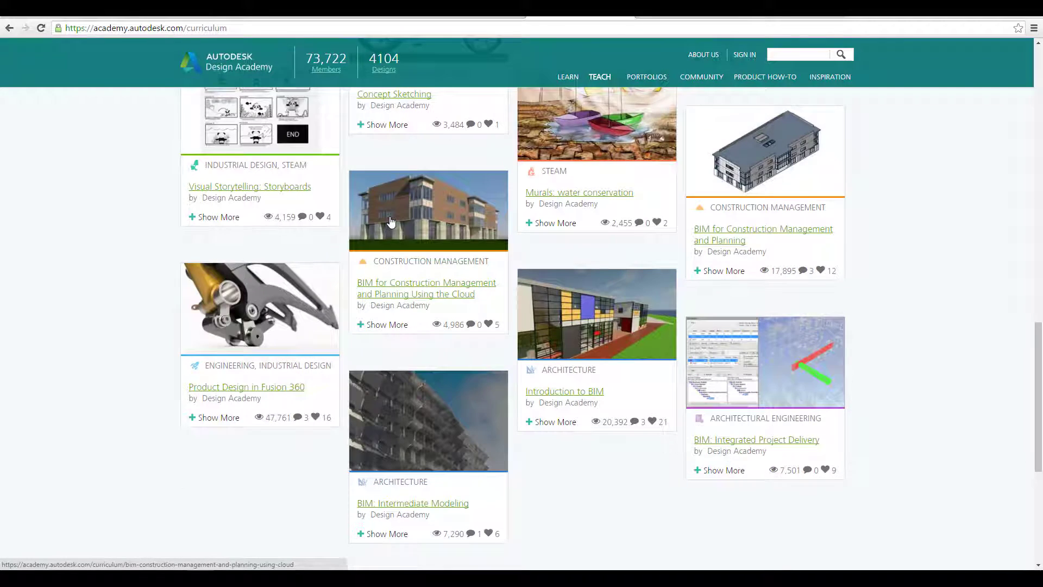
pyautogui.scroll(-6, 389, 228)
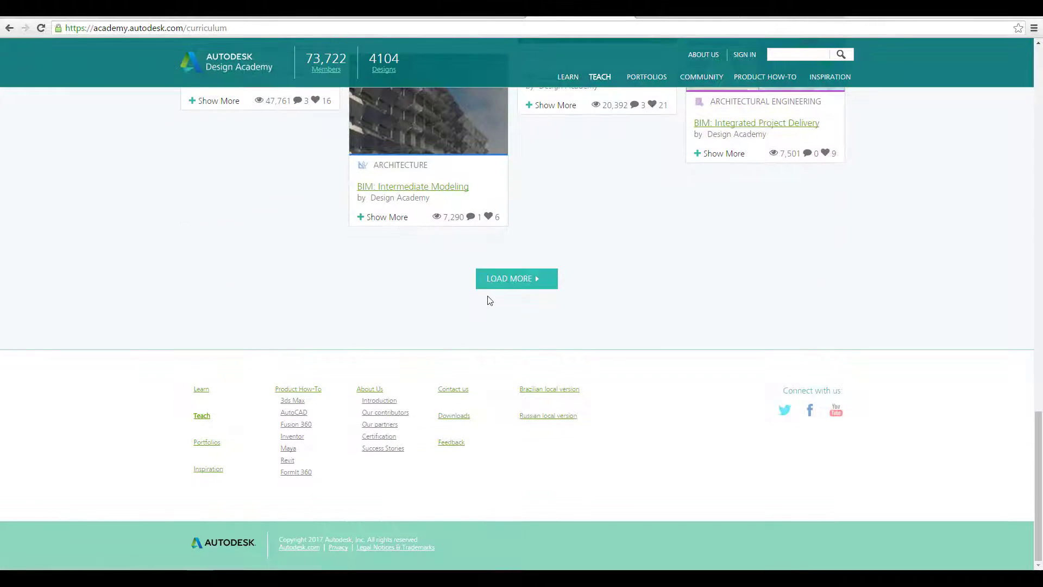
pyautogui.scroll(6, 473, 302)
pyautogui.scroll(6, 464, 304)
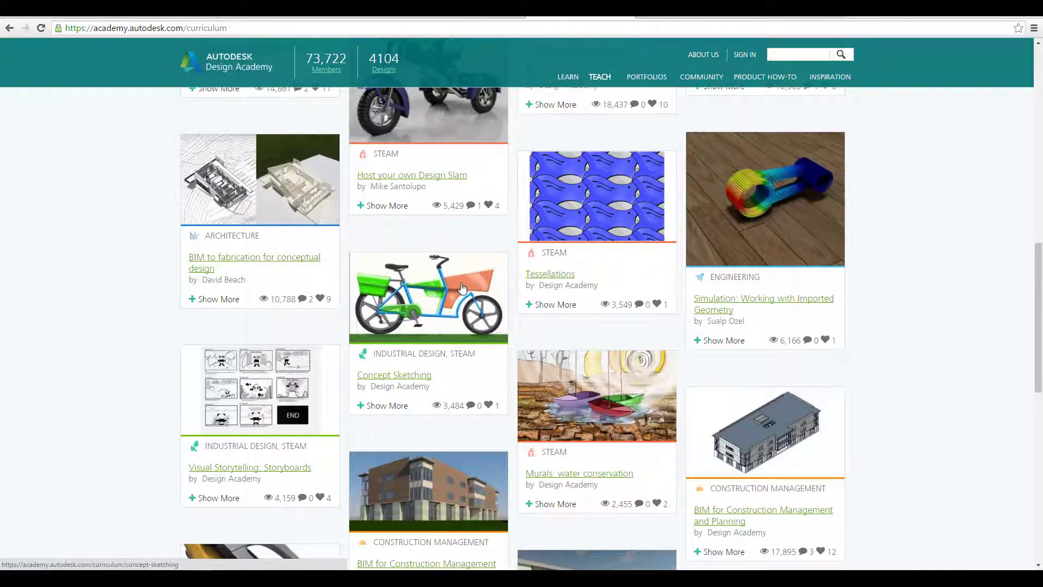
pyautogui.scroll(-5, 399, 281)
pyautogui.scroll(-3, 348, 313)
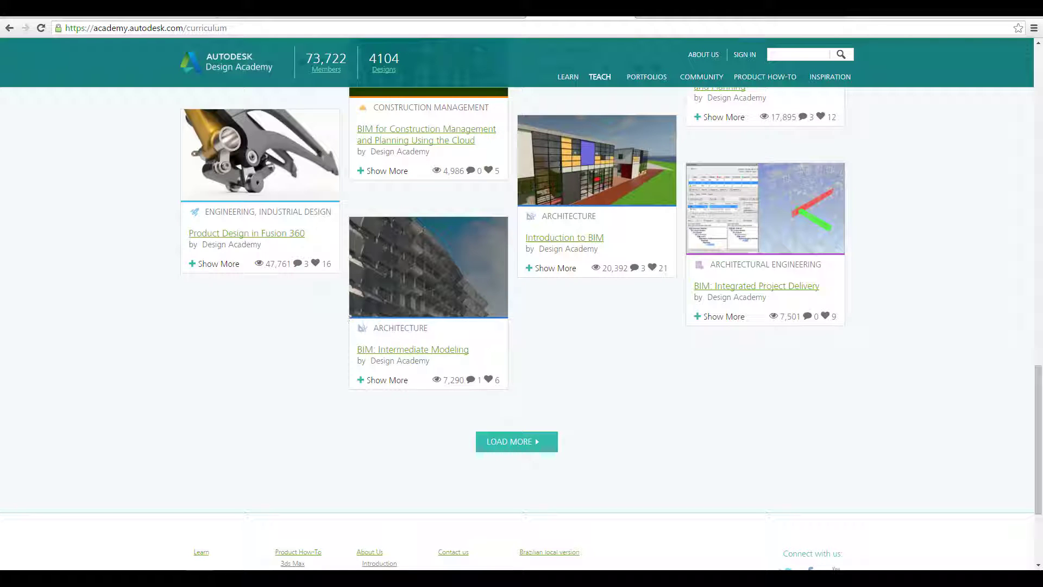
# Skim the AU Handout document on Fusion 360 modeling tips through its table of contents and return to its beginning.
pyautogui.click(672, 17)
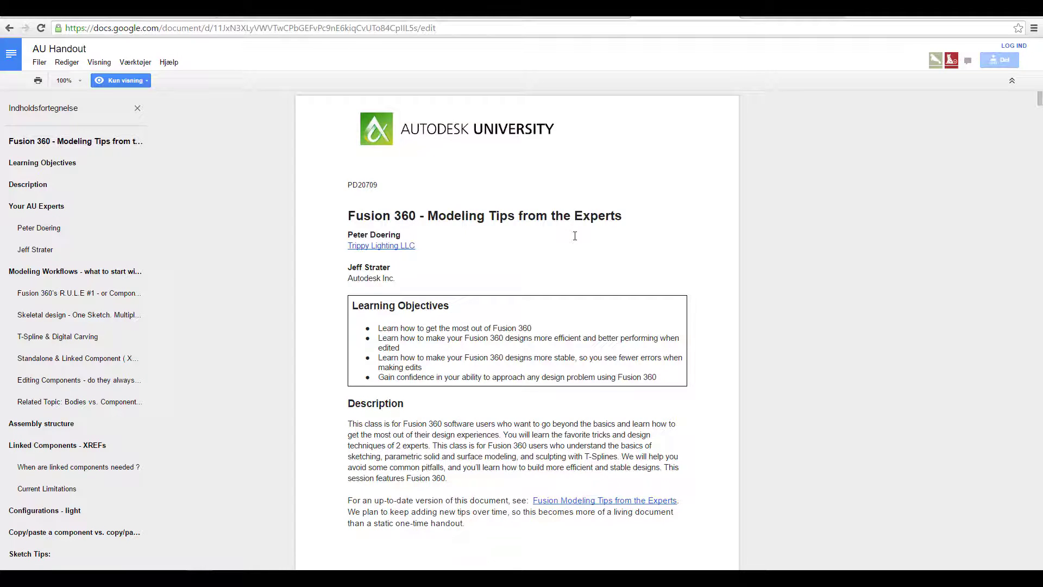
pyautogui.scroll(-7, 575, 235)
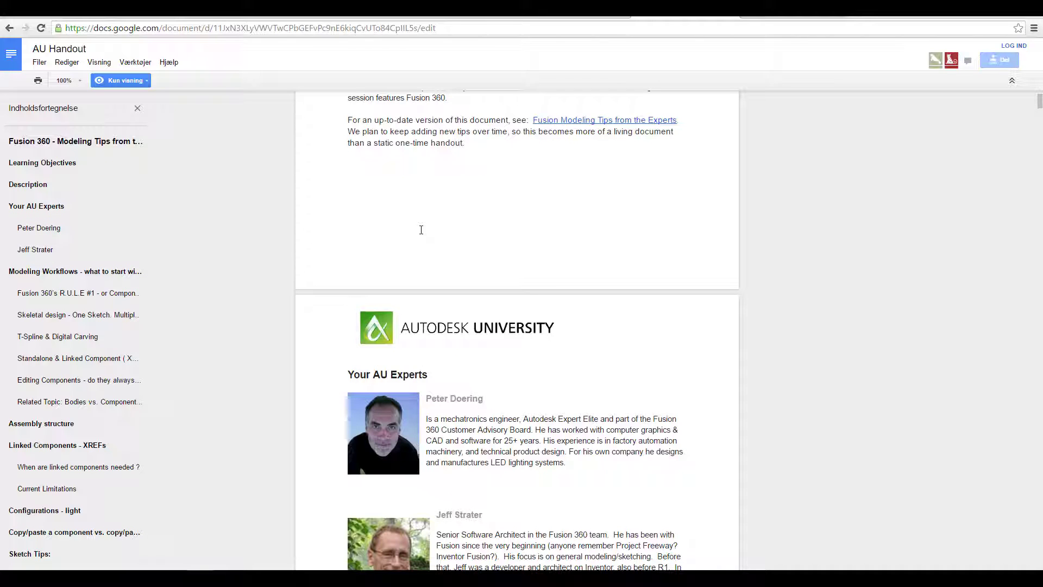
pyautogui.scroll(-7, 422, 230)
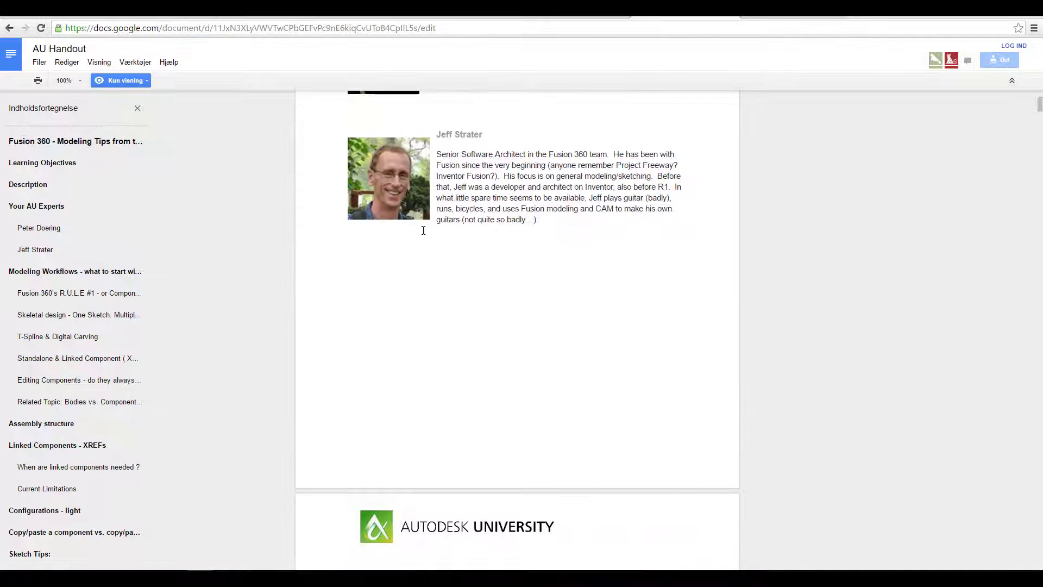
pyautogui.scroll(3, 423, 231)
pyautogui.scroll(-12, 433, 373)
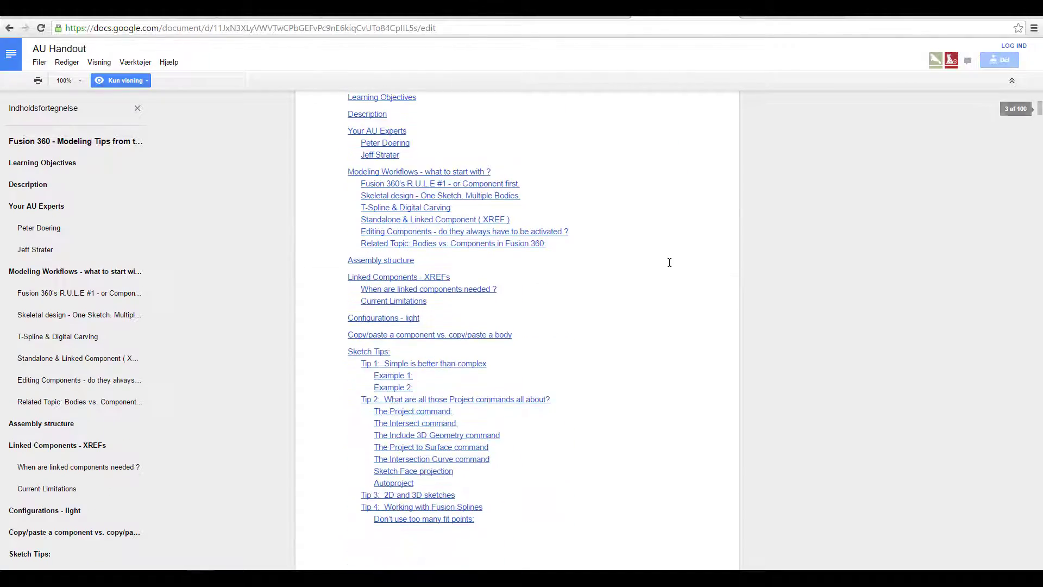
pyautogui.scroll(-20, 555, 323)
pyautogui.scroll(20, 672, 261)
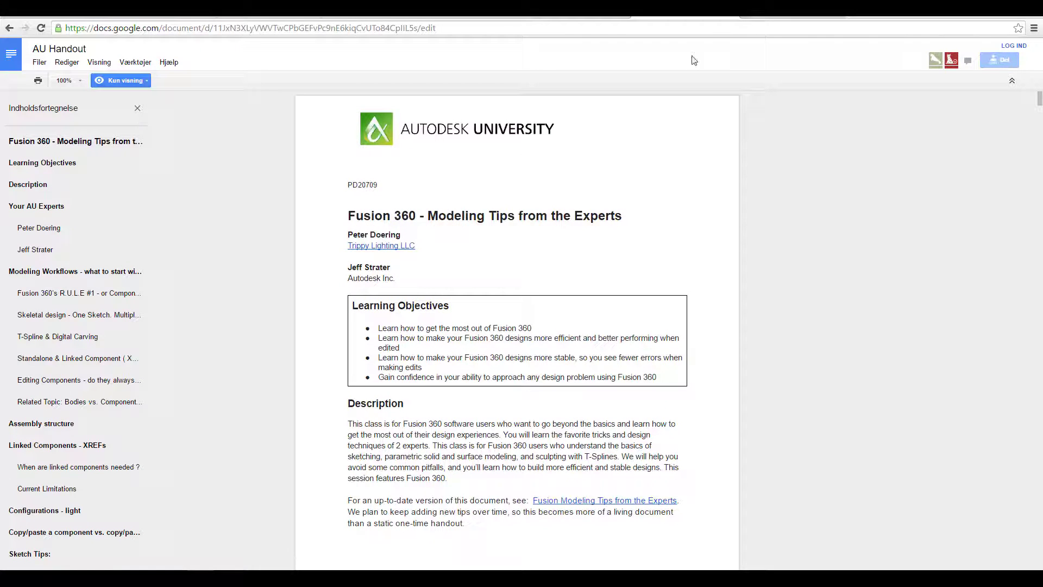
# Look through the Autodesk University 2016 class results for "fusion 360" and return to the start of the list.
pyautogui.click(790, 15)
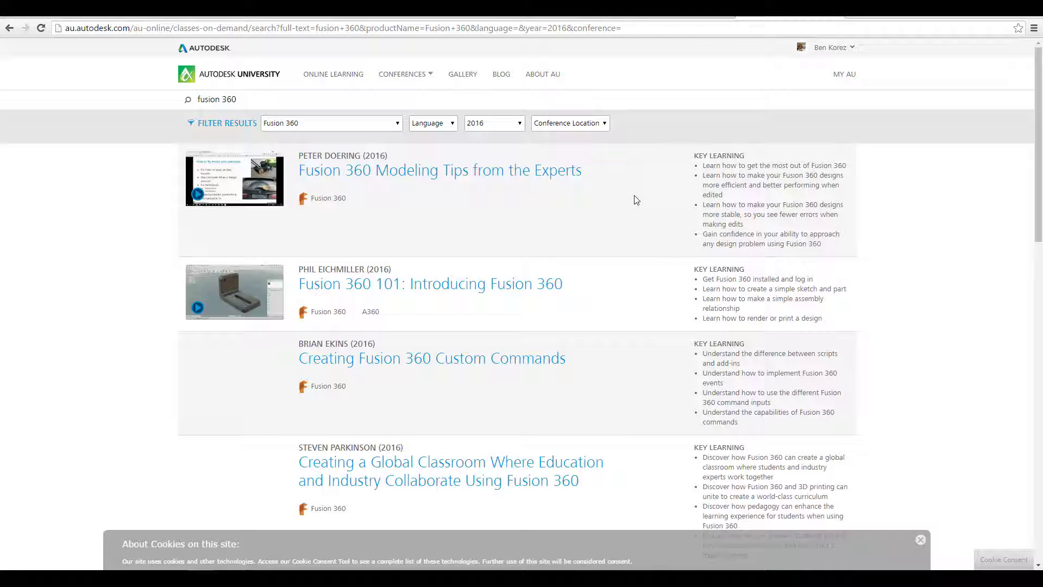
pyautogui.scroll(-15, 636, 200)
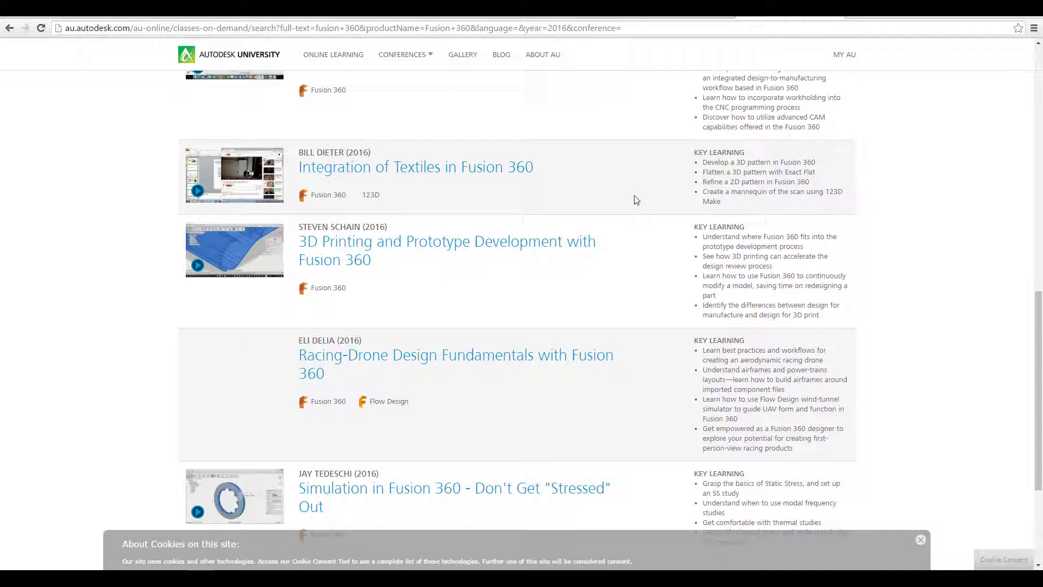
pyautogui.scroll(-3, 636, 200)
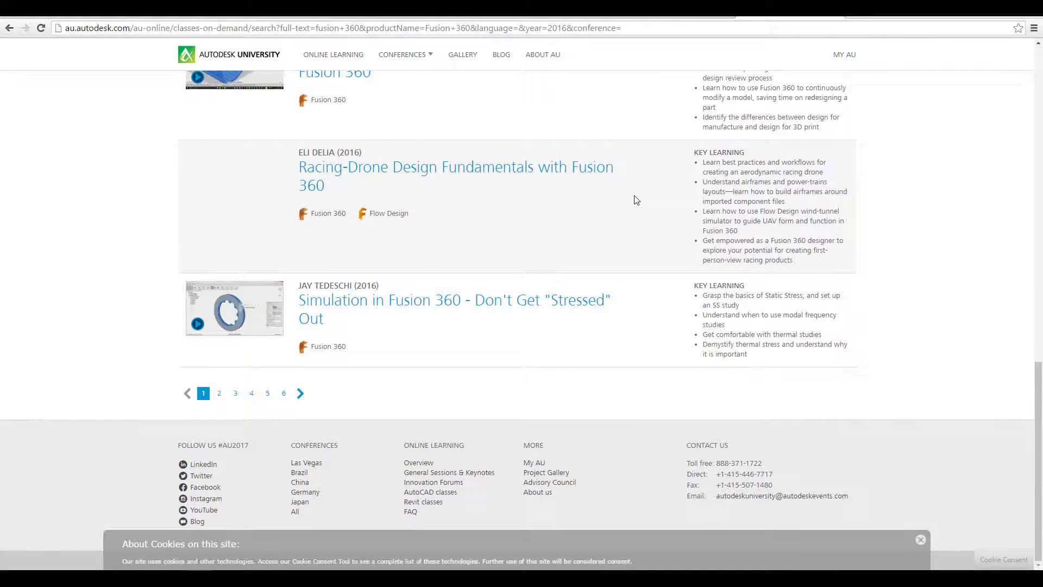
pyautogui.scroll(15, 636, 200)
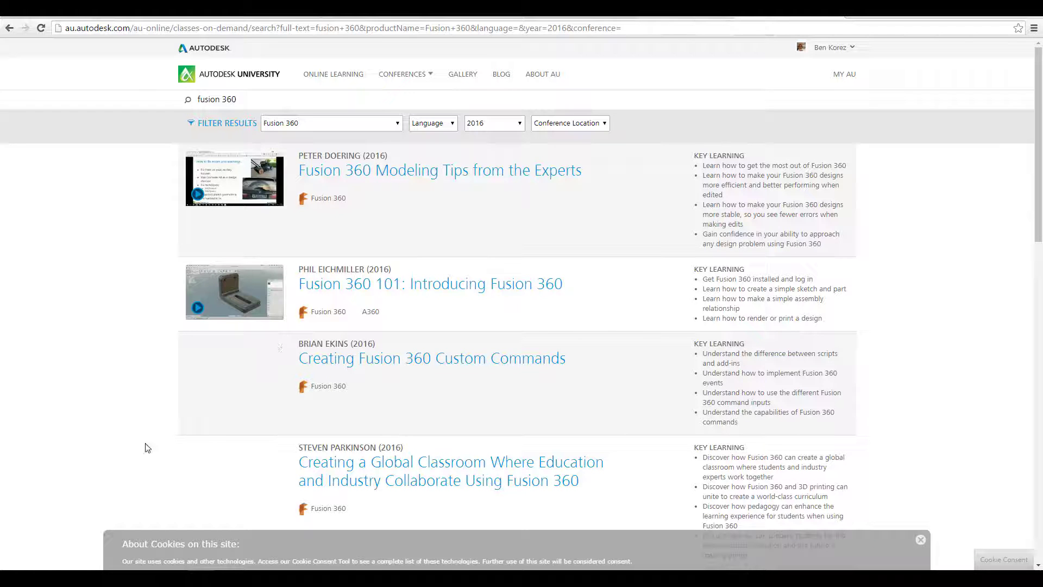
# Switch back to Fusion 360 and play the design timeline of the multicoloured cabinet (v13).
pyautogui.hotkey('alt', 'Tab')
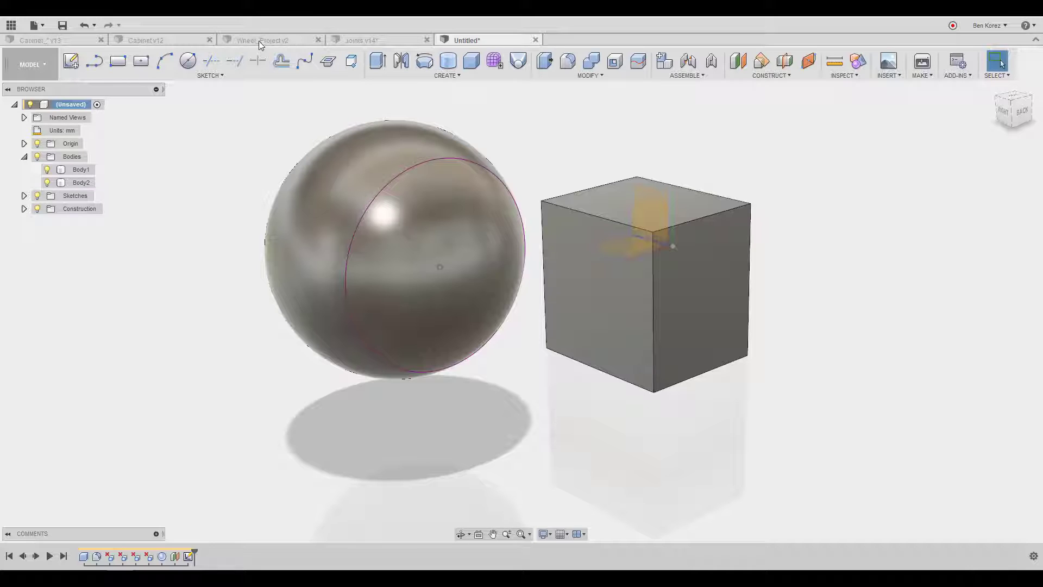
pyautogui.click(63, 38)
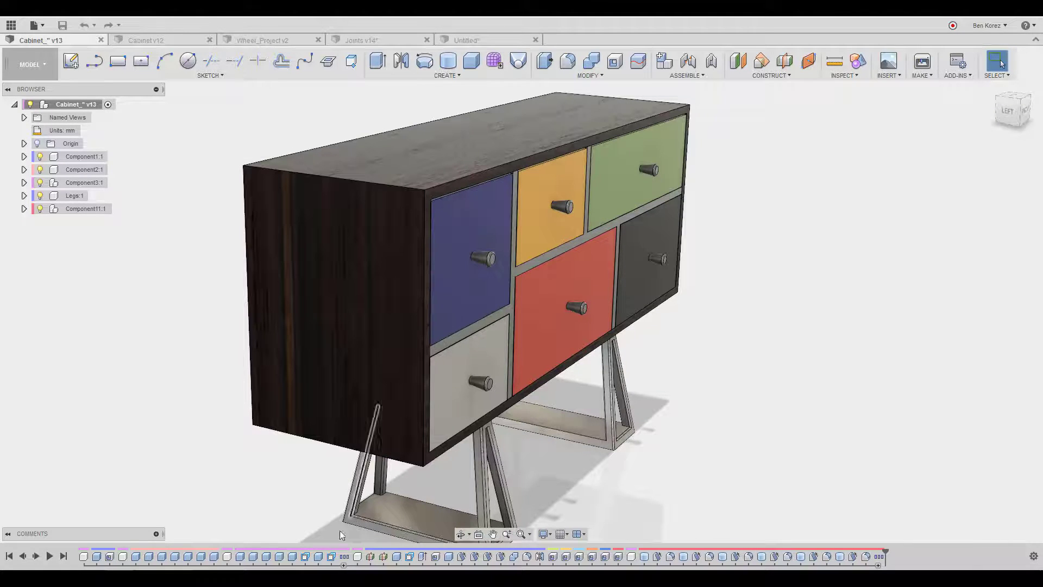
pyautogui.click(50, 555)
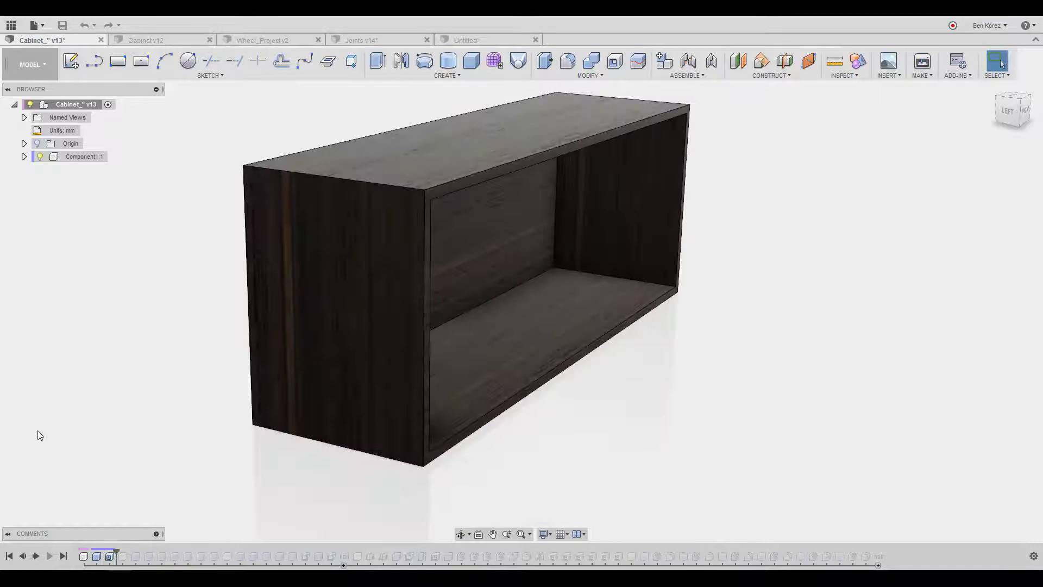
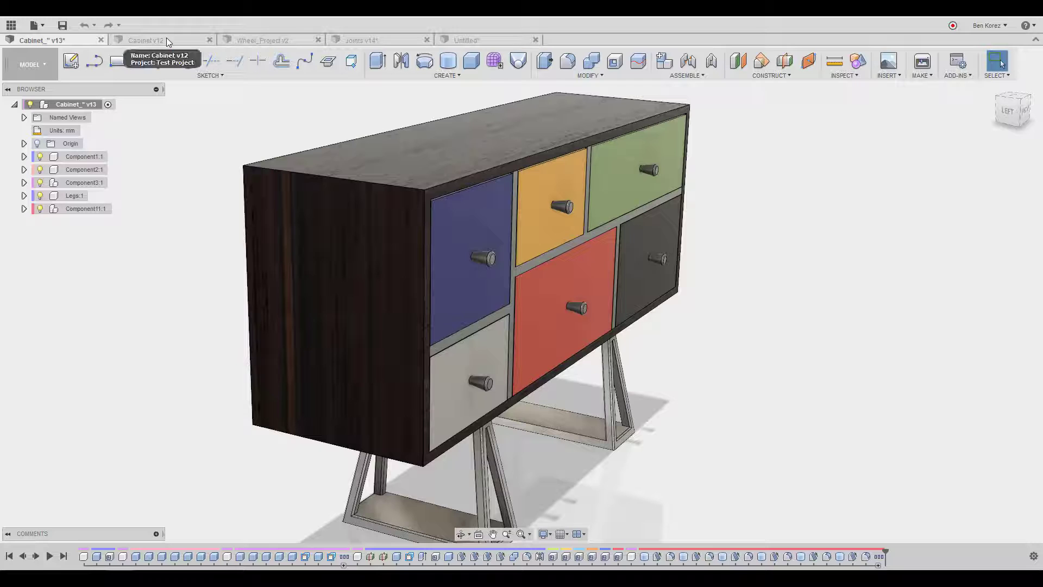
# View the multicoloured cabinet in the Animation workspace and return to the Model workspace.
pyautogui.click(42, 65)
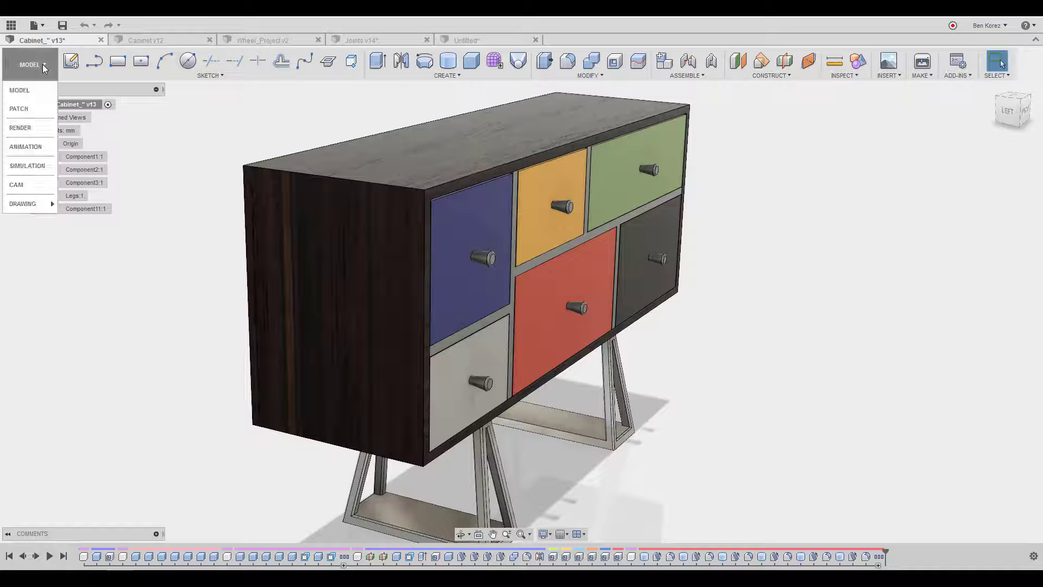
pyautogui.click(29, 144)
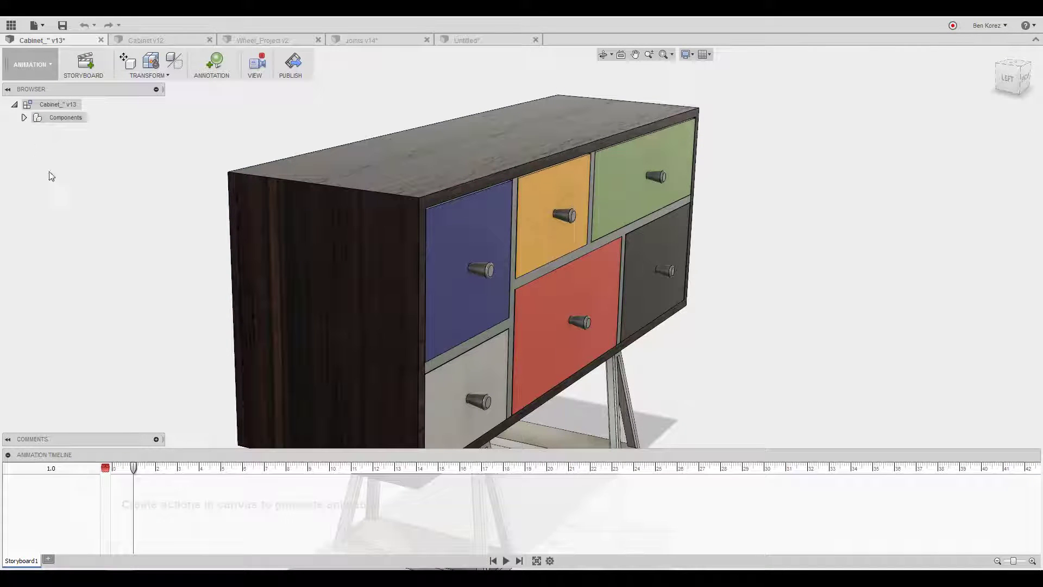
pyautogui.click(34, 66)
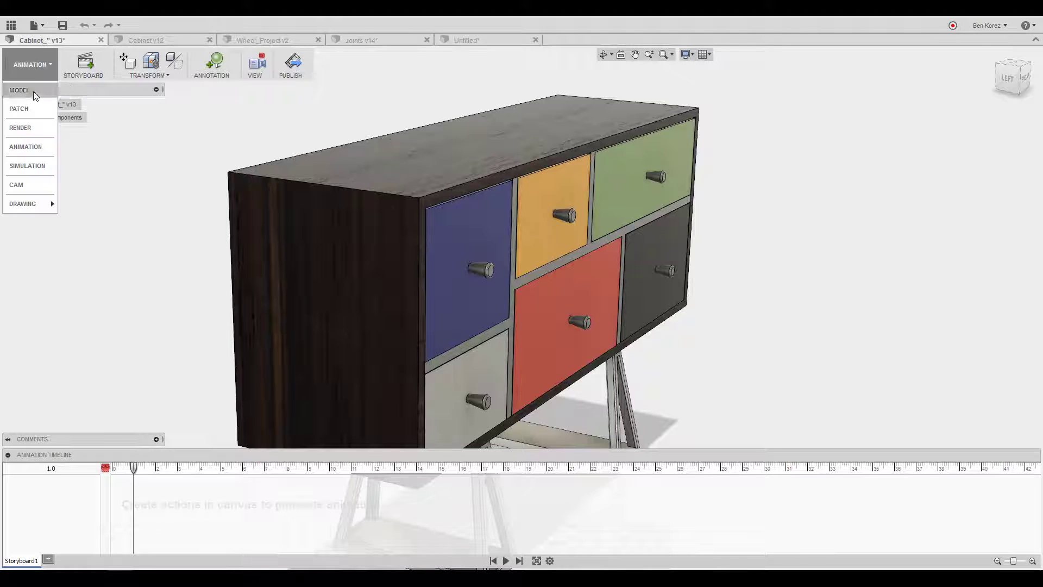
pyautogui.click(34, 91)
# Switch to the Cabinet v12 design and play its Storyboard1 animation in the Animation workspace.
pyautogui.click(163, 37)
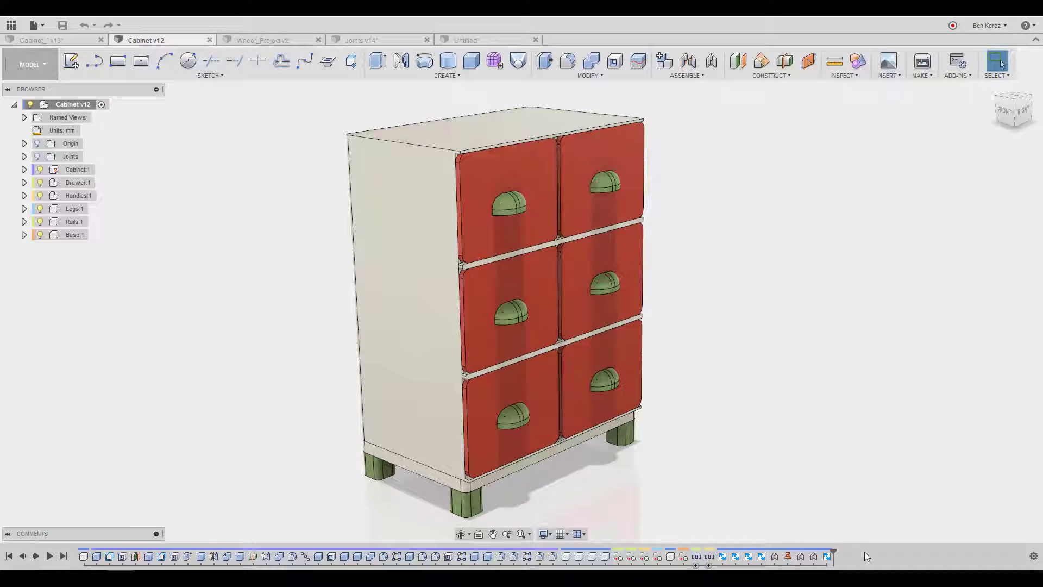
pyautogui.click(33, 70)
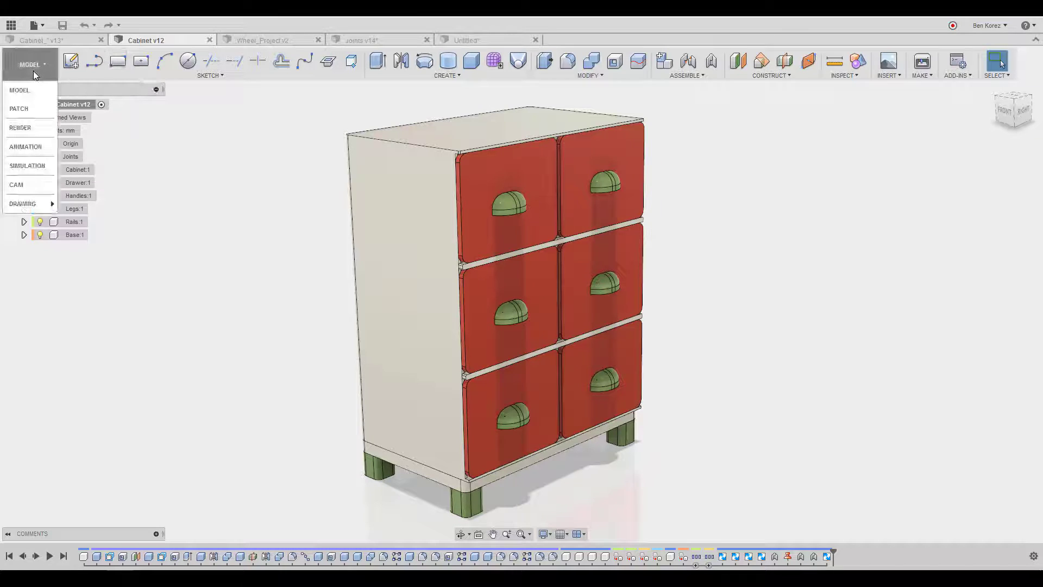
pyautogui.click(22, 148)
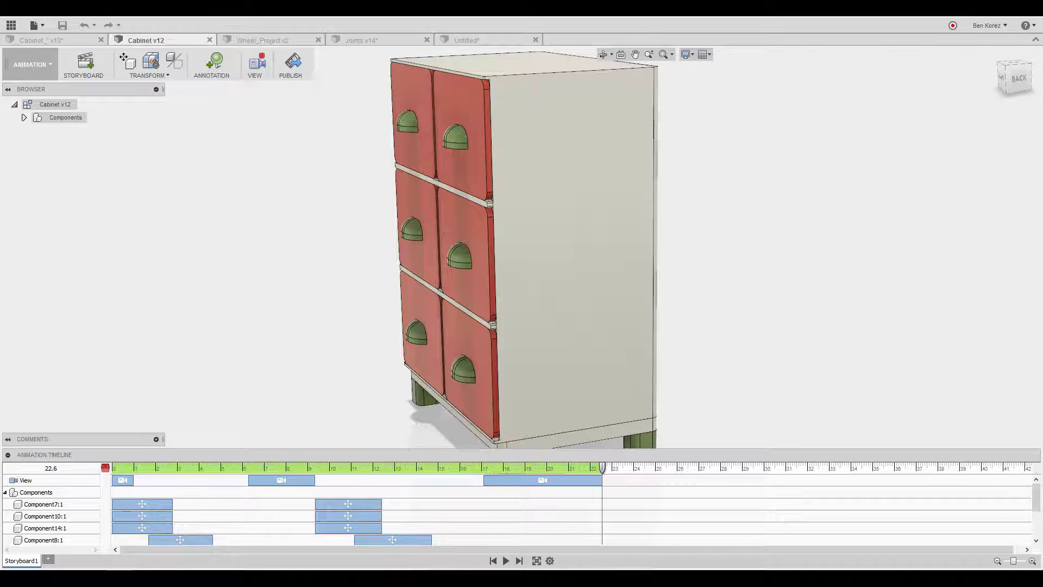
pyautogui.click(507, 561)
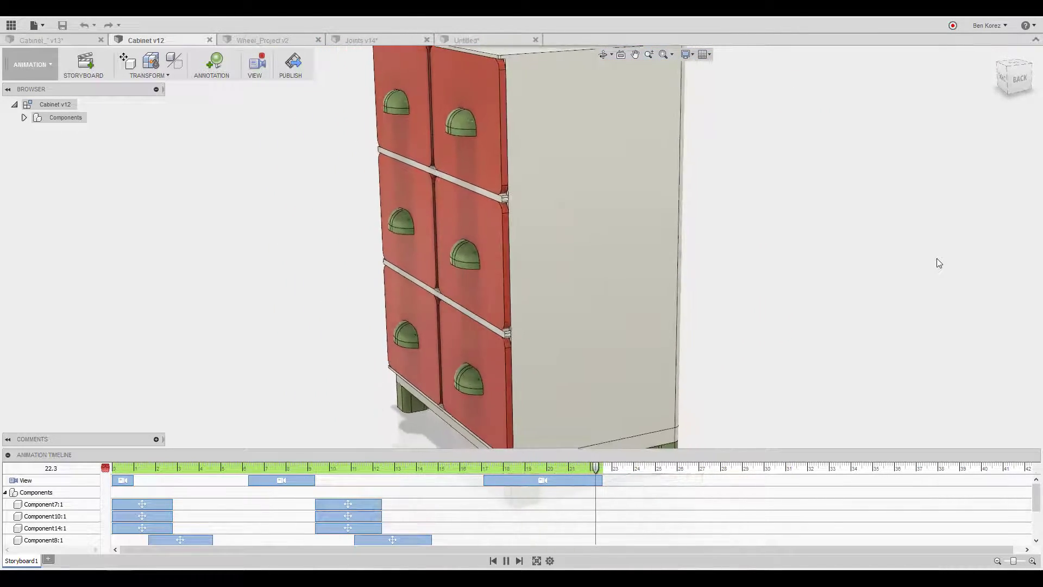
# Switch to the Wheel_Project v2 design, play its design timeline and look over the available Create commands.
pyautogui.click(256, 37)
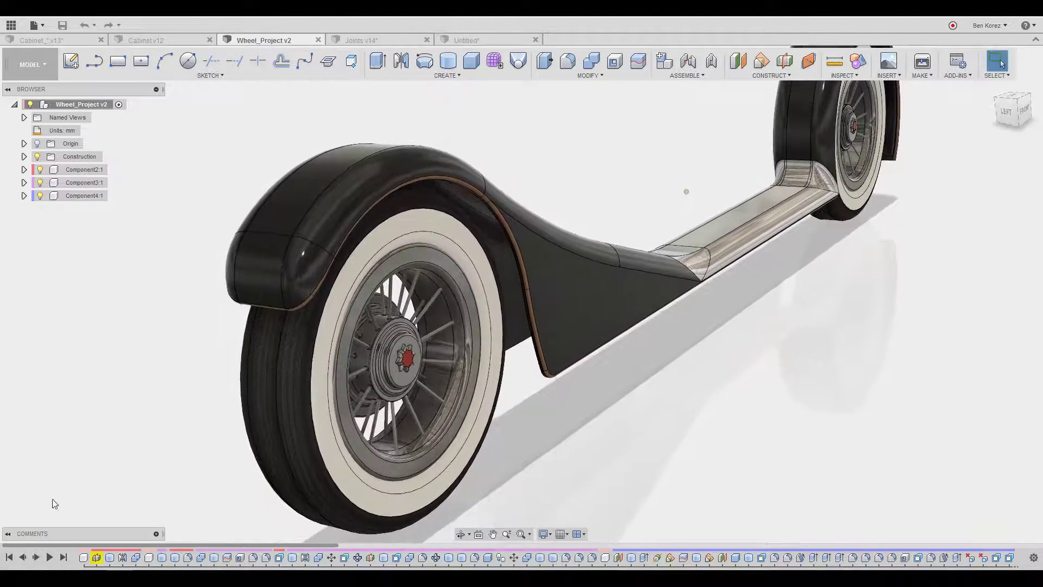
pyautogui.click(50, 557)
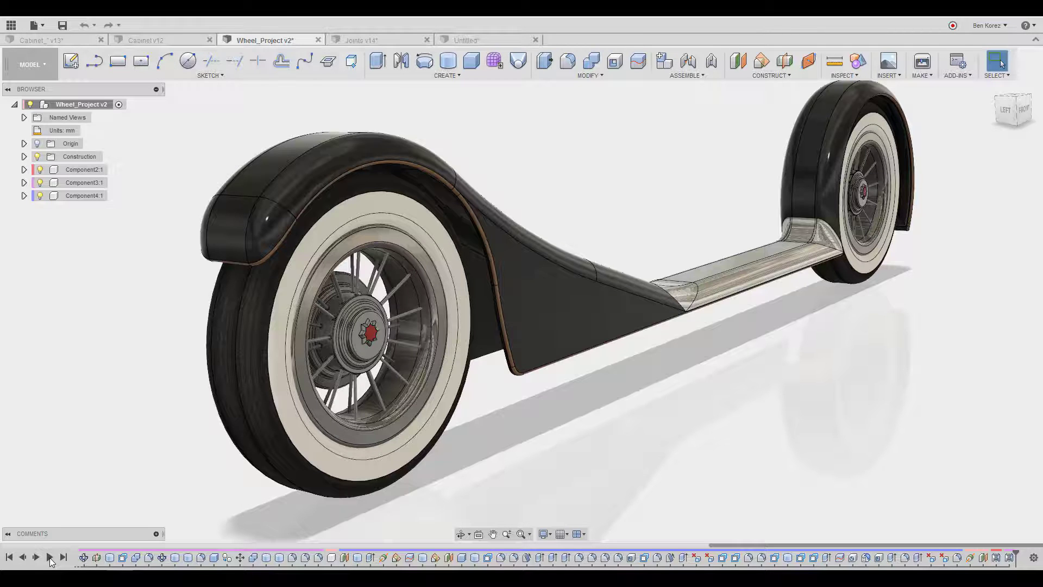
pyautogui.click(462, 77)
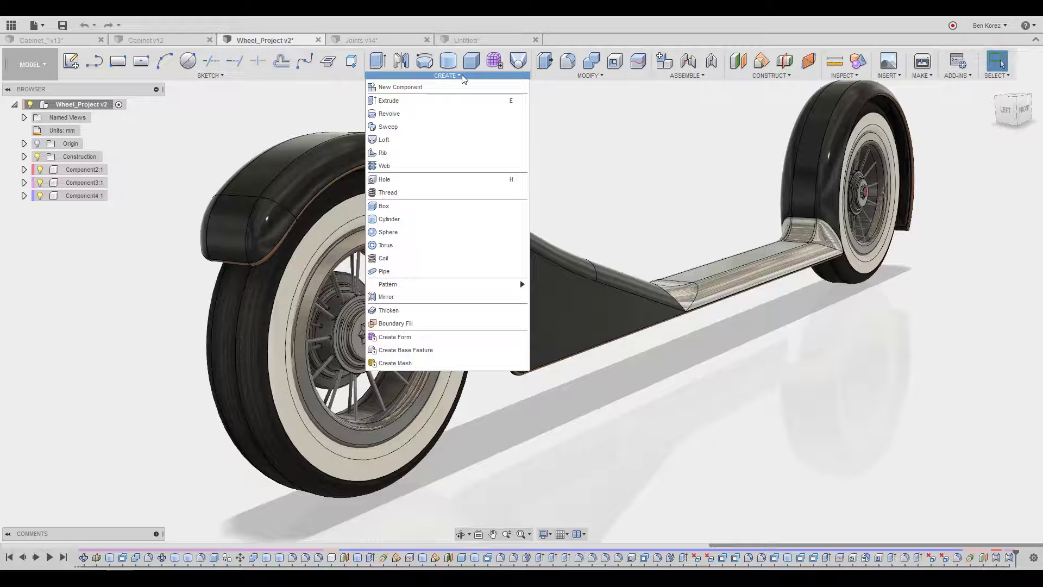
pyautogui.click(463, 77)
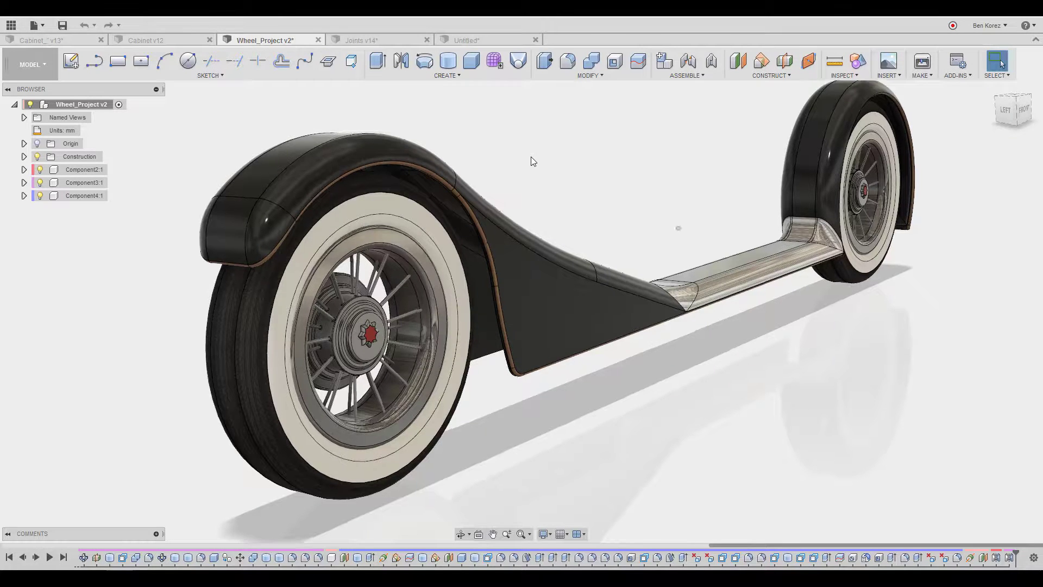